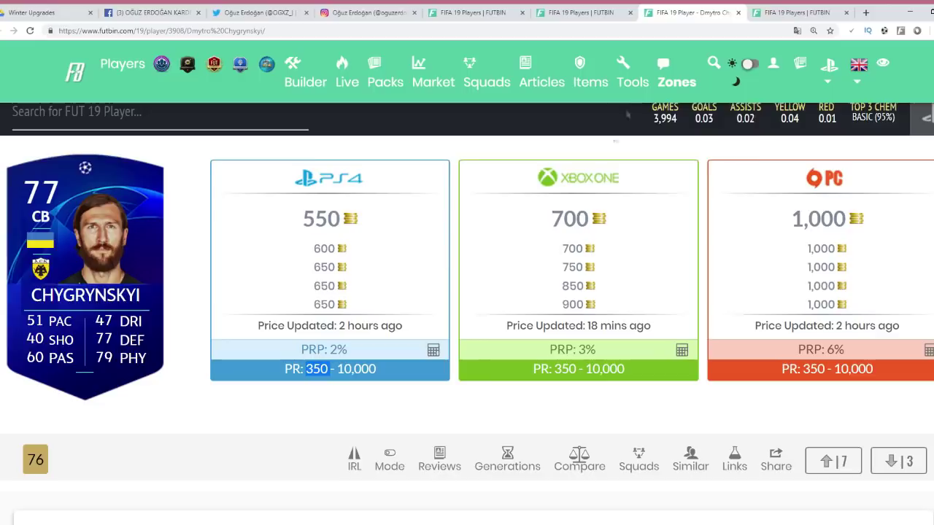
- Review the non-rare Champions League players list, sorted by ascending PS price, comparing the cheapest cards
{"action": "left_click", "coordinate": [565, 10]}
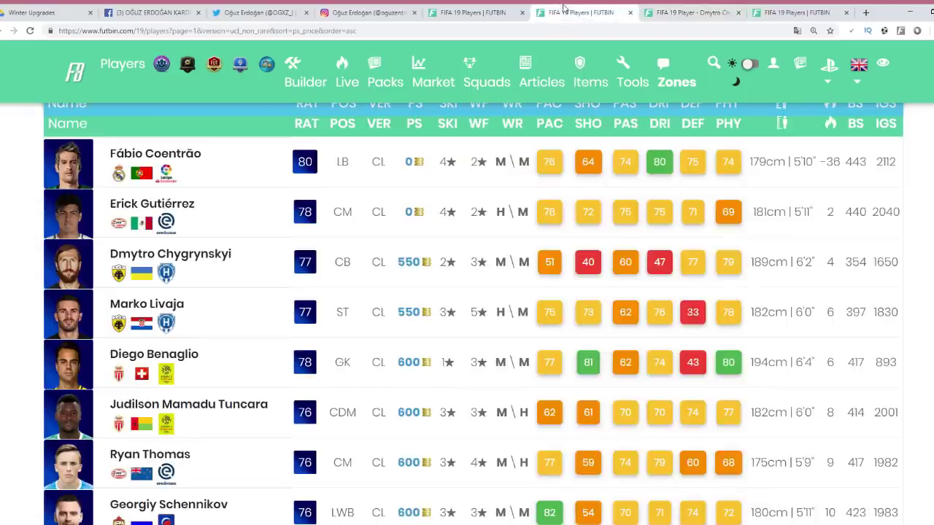
{"action": "scroll", "coordinate": [326, 478], "scroll_direction": "down", "scroll_amount": 4}
{"action": "scroll", "coordinate": [326, 478], "scroll_direction": "down", "scroll_amount": 5}
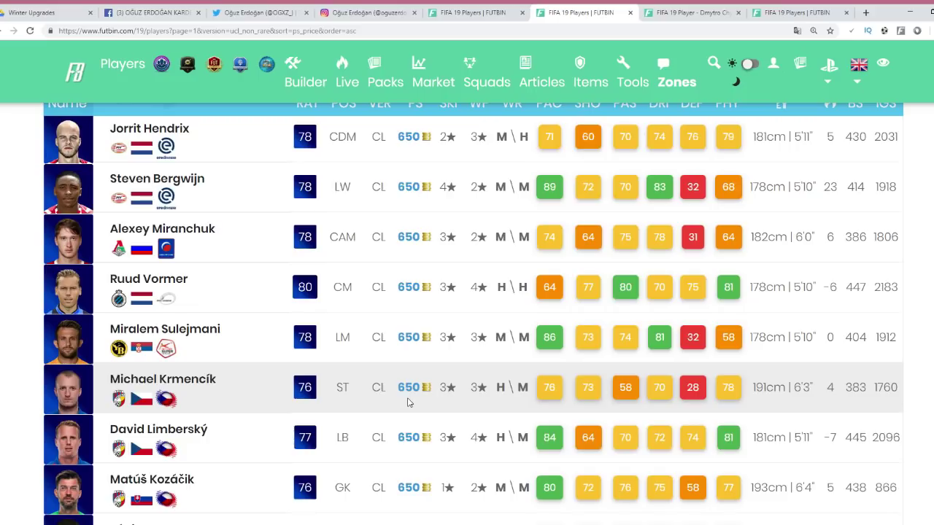
{"action": "scroll", "coordinate": [315, 292], "scroll_direction": "down", "scroll_amount": 6}
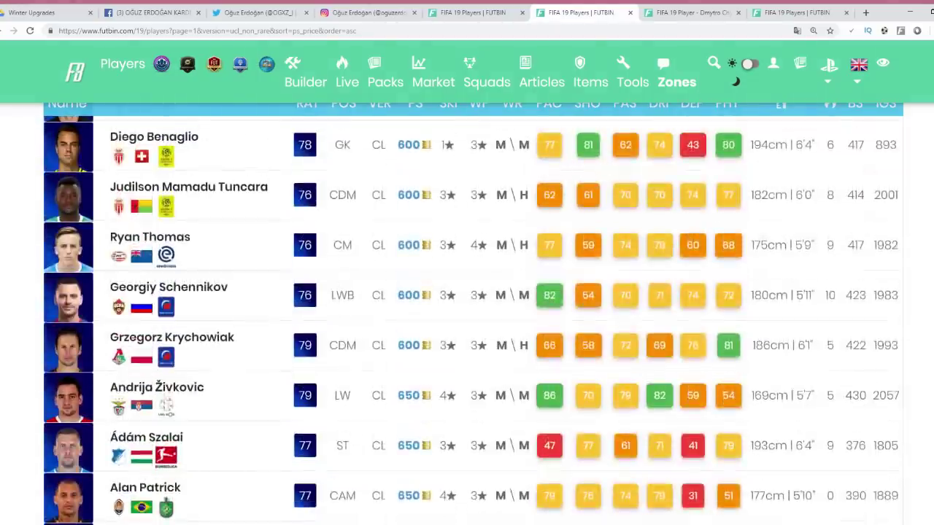
{"action": "scroll", "coordinate": [315, 299], "scroll_direction": "up", "scroll_amount": 5}
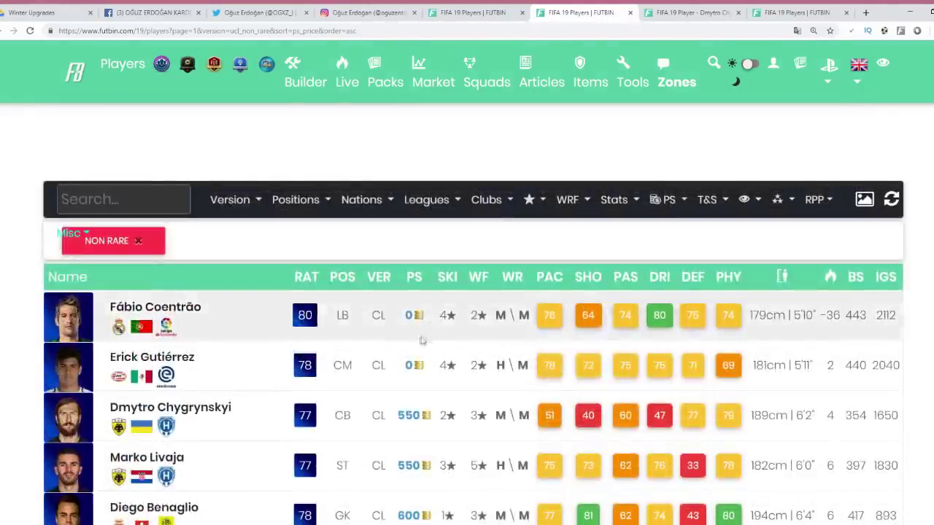
{"action": "scroll", "coordinate": [416, 338], "scroll_direction": "down", "scroll_amount": 3}
{"action": "scroll", "coordinate": [423, 198], "scroll_direction": "down", "scroll_amount": 1}
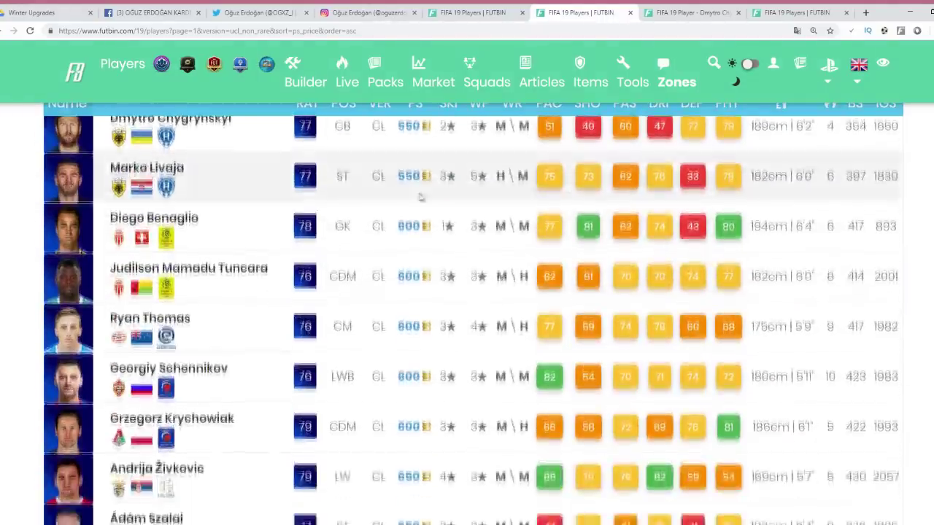
{"action": "scroll", "coordinate": [496, 275], "scroll_direction": "up", "scroll_amount": 2}
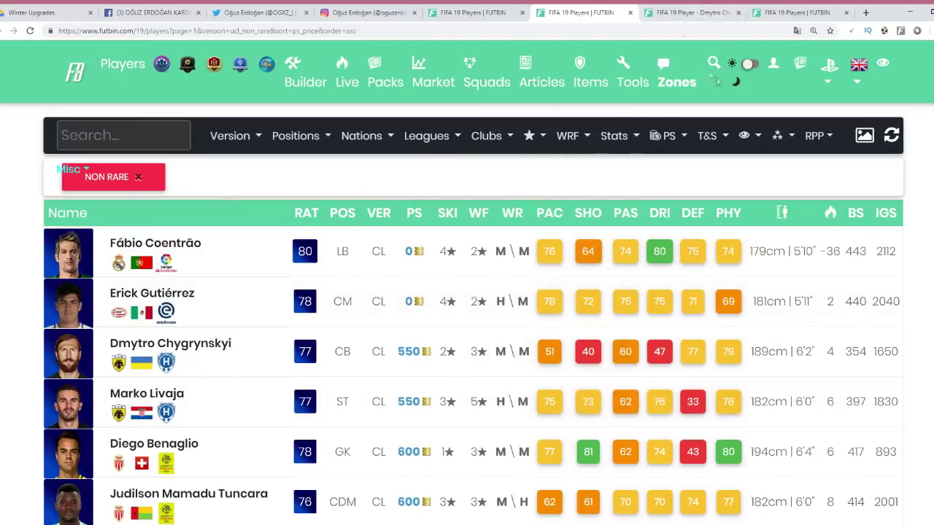
- Switch to the rare Champions League players list and review the PS prices down to the end of its first page
{"action": "left_click", "coordinate": [678, 12]}
{"action": "left_click", "coordinate": [795, 13]}
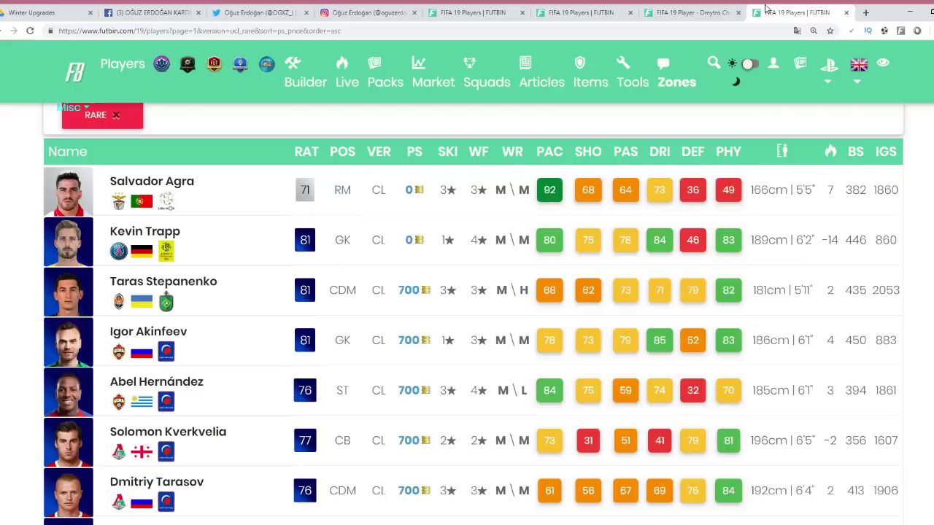
{"action": "scroll", "coordinate": [540, 328], "scroll_direction": "down", "scroll_amount": 4}
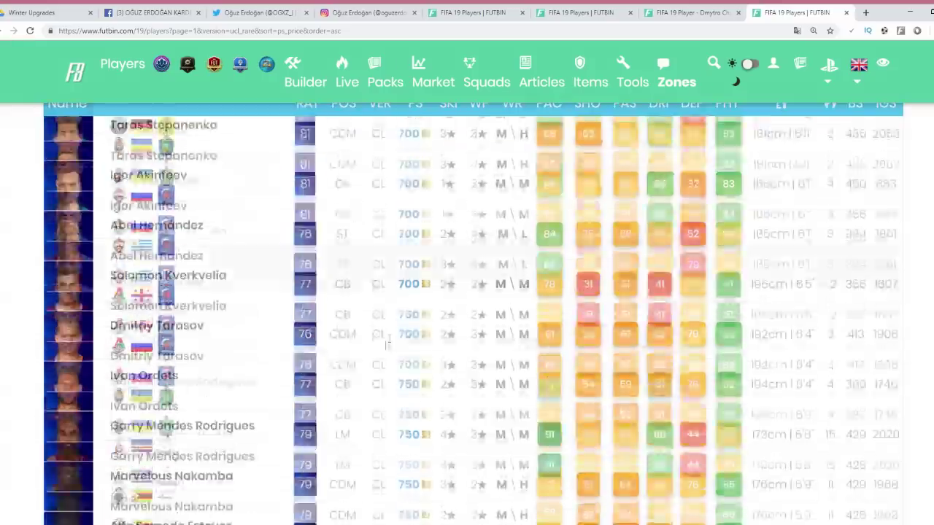
{"action": "scroll", "coordinate": [576, 388], "scroll_direction": "down", "scroll_amount": 4}
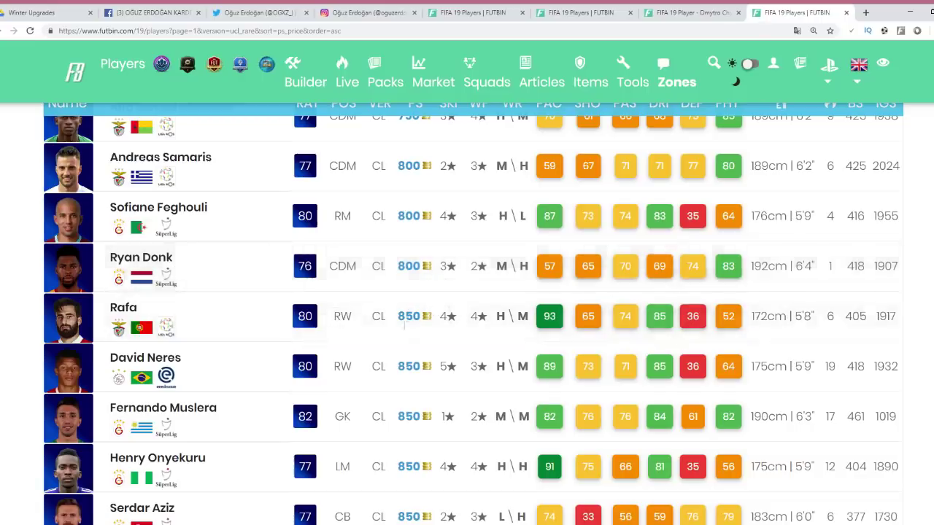
{"action": "scroll", "coordinate": [453, 350], "scroll_direction": "down", "scroll_amount": 5}
{"action": "scroll", "coordinate": [402, 348], "scroll_direction": "down", "scroll_amount": 5}
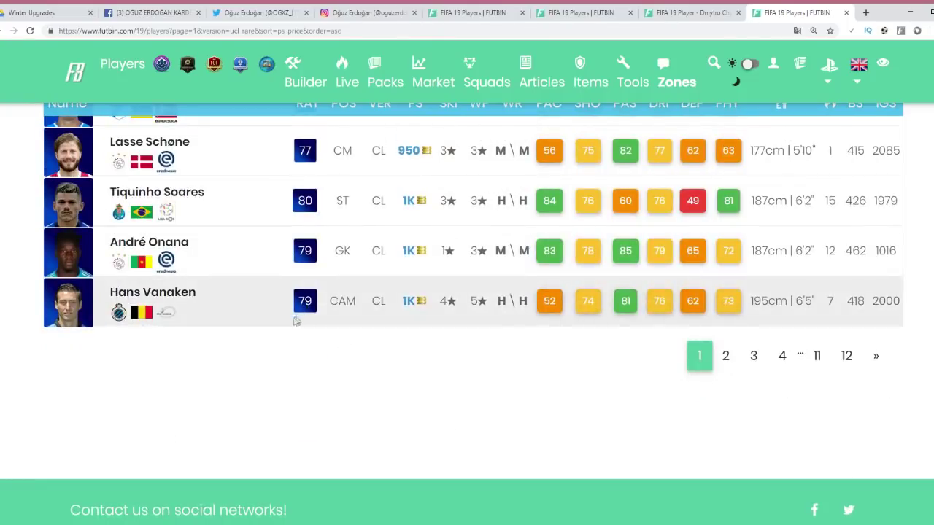
- Go to page 2 of the rare Champions League players list and review the cards and their PS prices
{"action": "left_click", "coordinate": [727, 360]}
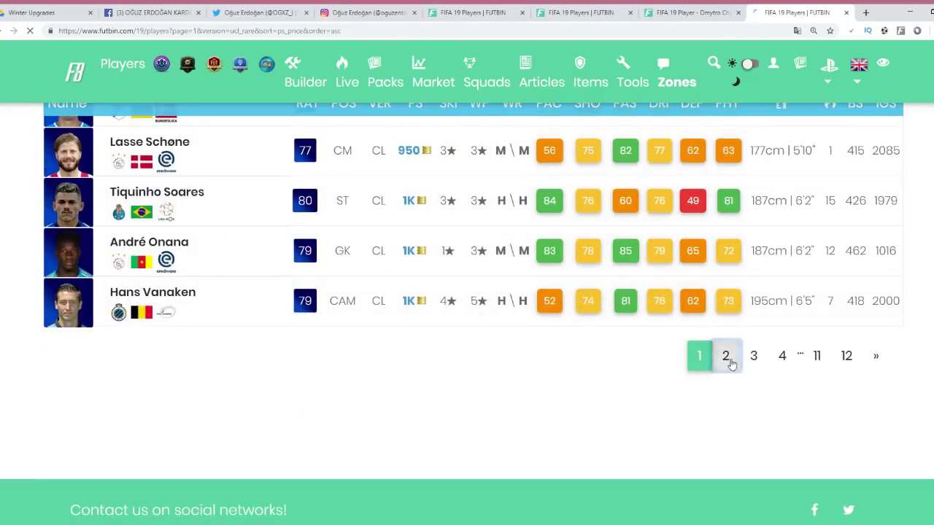
{"action": "scroll", "coordinate": [402, 404], "scroll_direction": "down", "scroll_amount": 5}
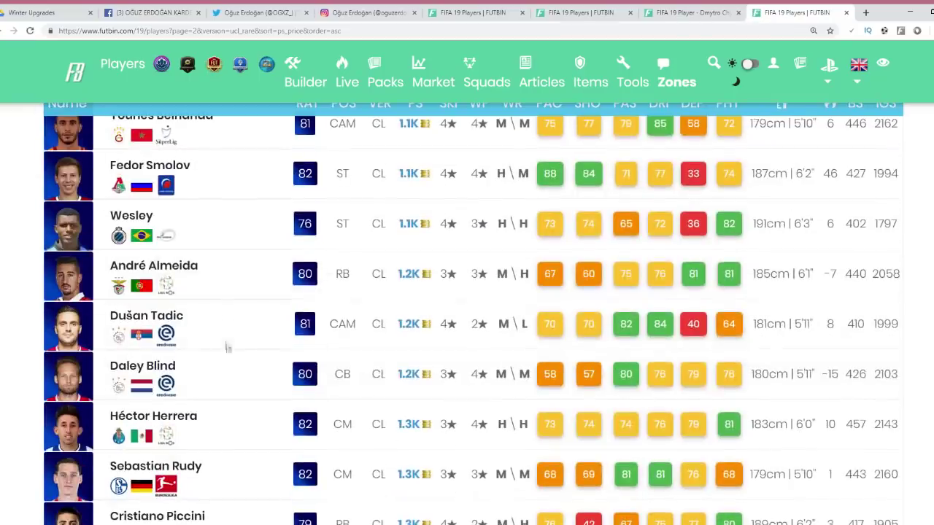
{"action": "scroll", "coordinate": [235, 285], "scroll_direction": "down", "scroll_amount": 1}
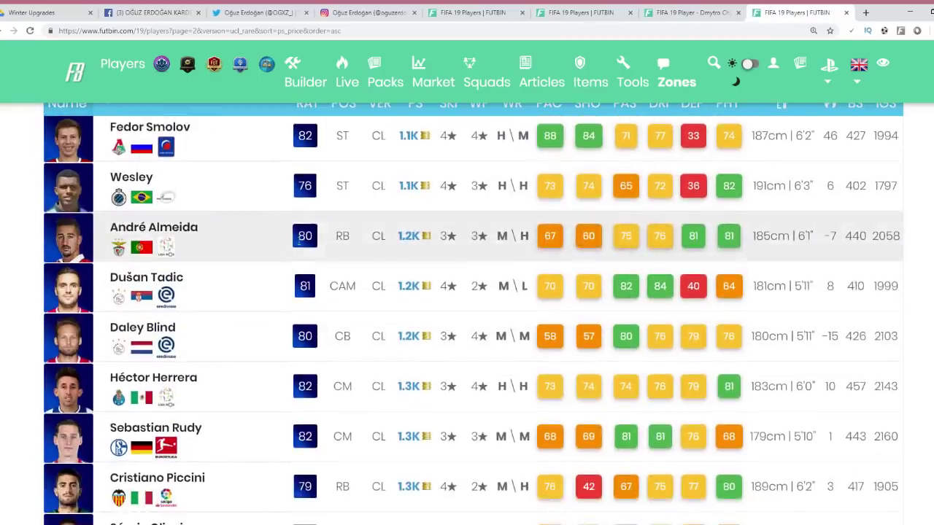
{"action": "scroll", "coordinate": [299, 241], "scroll_direction": "down", "scroll_amount": 5}
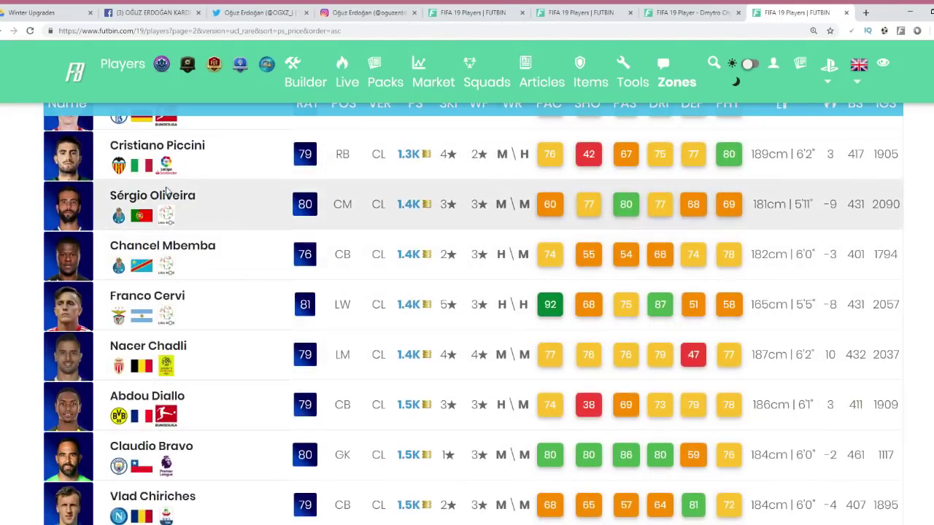
- Open Sérgio Oliveira's player page in a separate tab and place Dmytro Chygrynskyi's tab directly beside it
{"action": "left_click", "coordinate": [170, 203]}
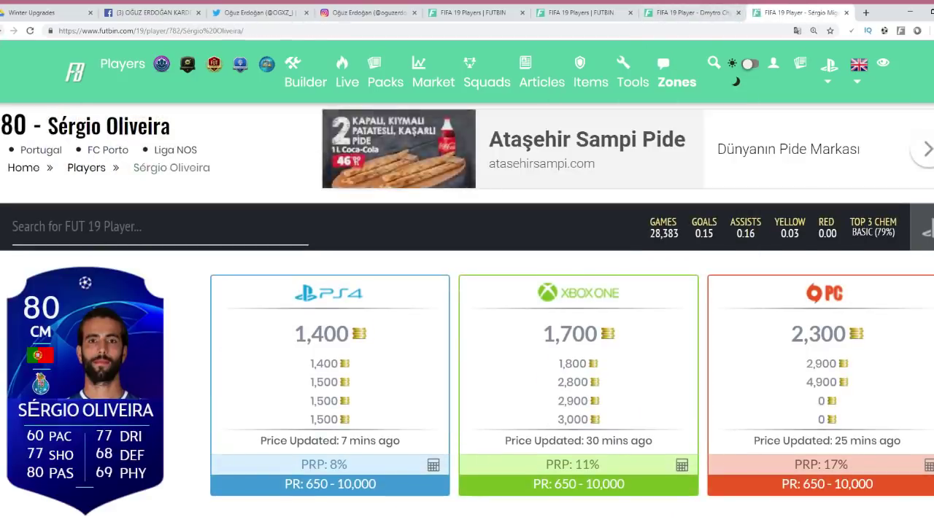
{"action": "key", "text": "alt+Left"}
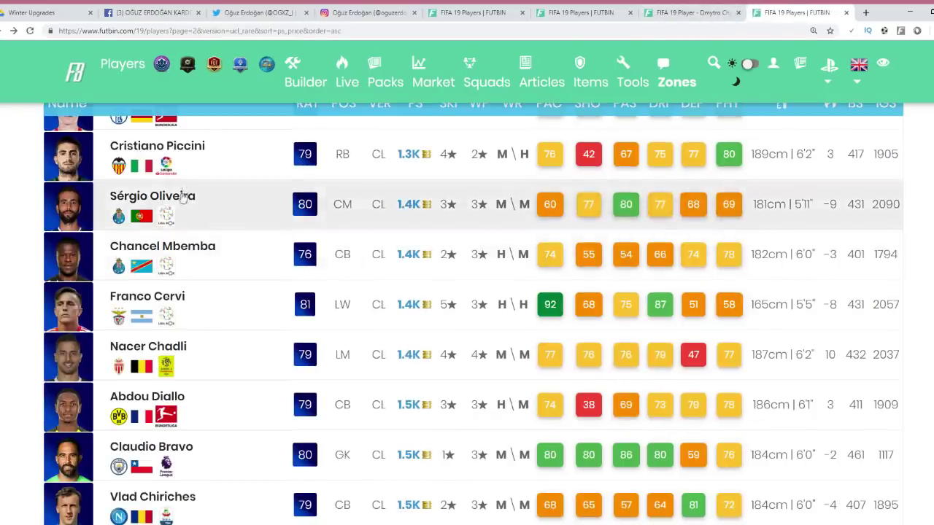
{"action": "middle_click", "coordinate": [179, 201]}
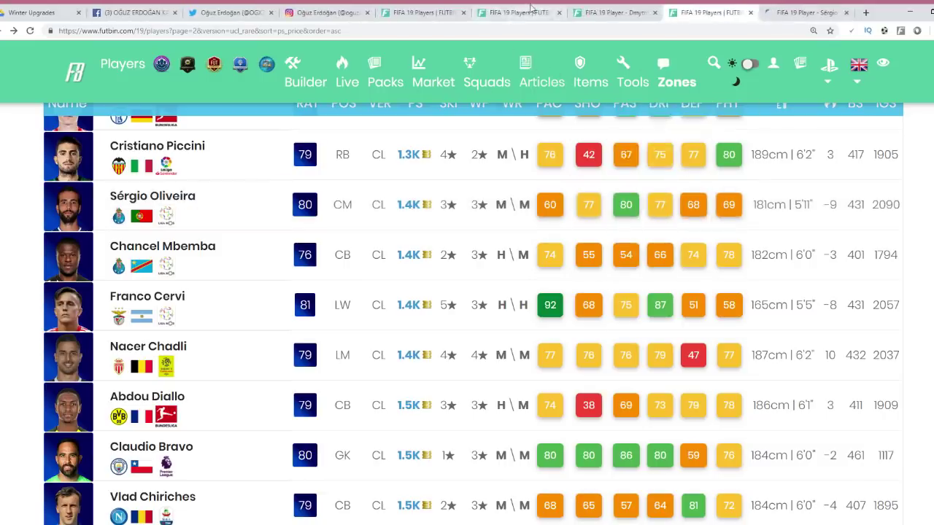
{"action": "left_click", "coordinate": [550, 16]}
{"action": "left_click_drag", "start_coordinate": [613, 12], "coordinate": [712, 12]}
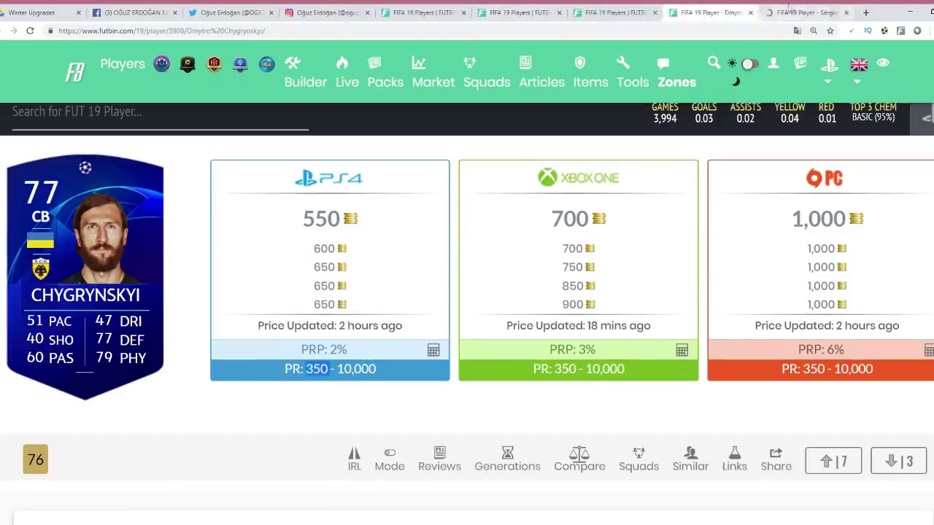
{"action": "left_click", "coordinate": [806, 12]}
{"action": "scroll", "coordinate": [506, 150], "scroll_direction": "down", "scroll_amount": 2}
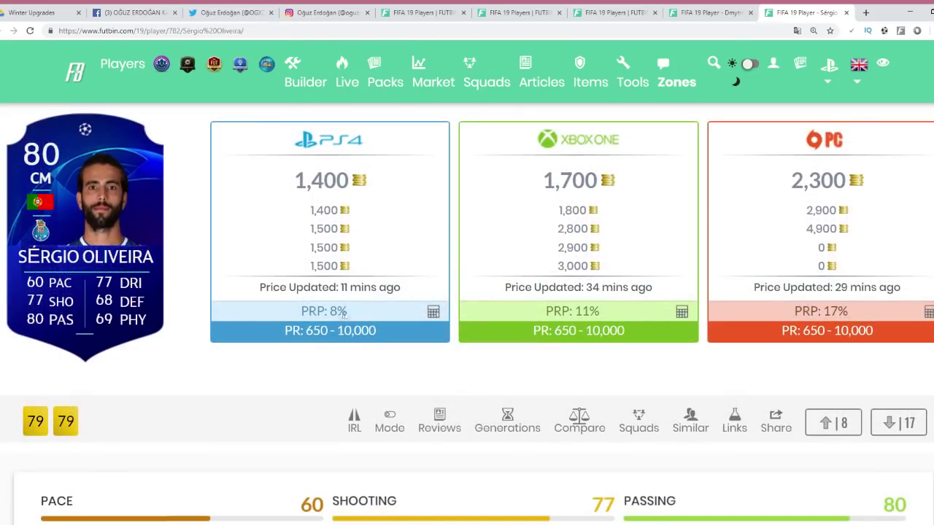
{"action": "double_click", "coordinate": [316, 330]}
{"action": "left_click", "coordinate": [713, 64]}
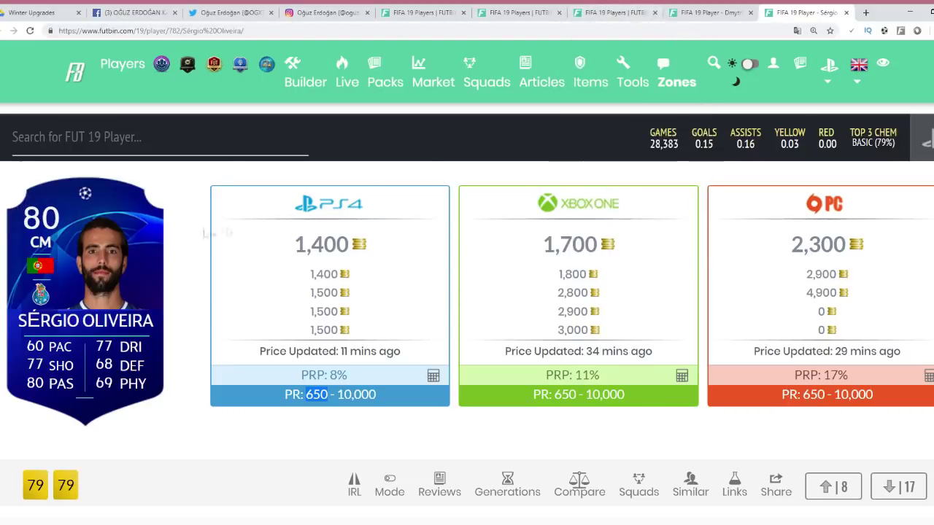
- Compare the price ranges of Chygrynskyi and Sérgio Oliveira, and close both player tabs
{"action": "key", "text": "ctrl+shift+Tab"}
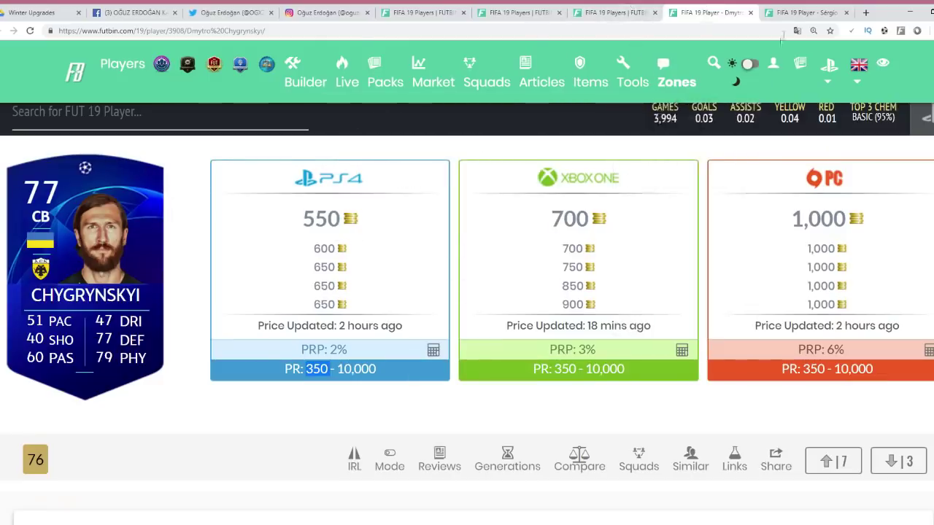
{"action": "left_click", "coordinate": [793, 10]}
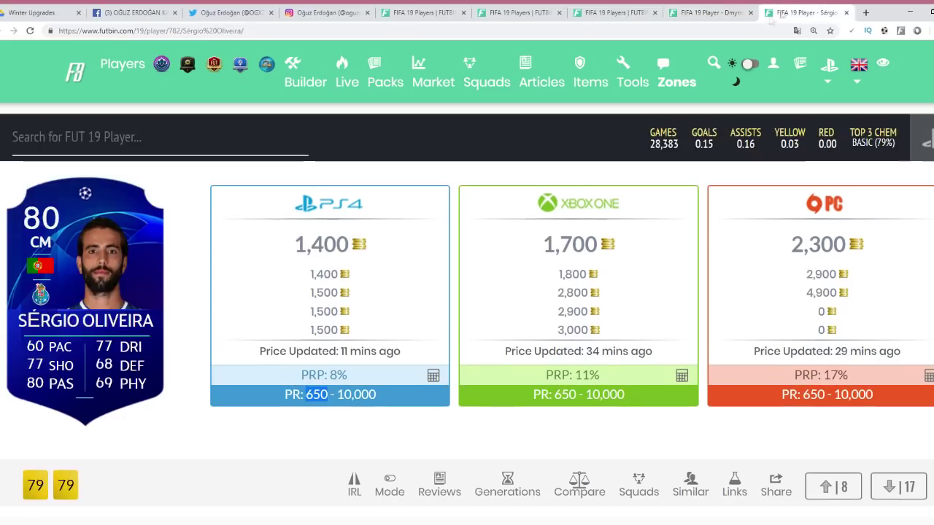
{"action": "left_click", "coordinate": [711, 10]}
{"action": "left_click", "coordinate": [750, 12]}
{"action": "left_click", "coordinate": [750, 12]}
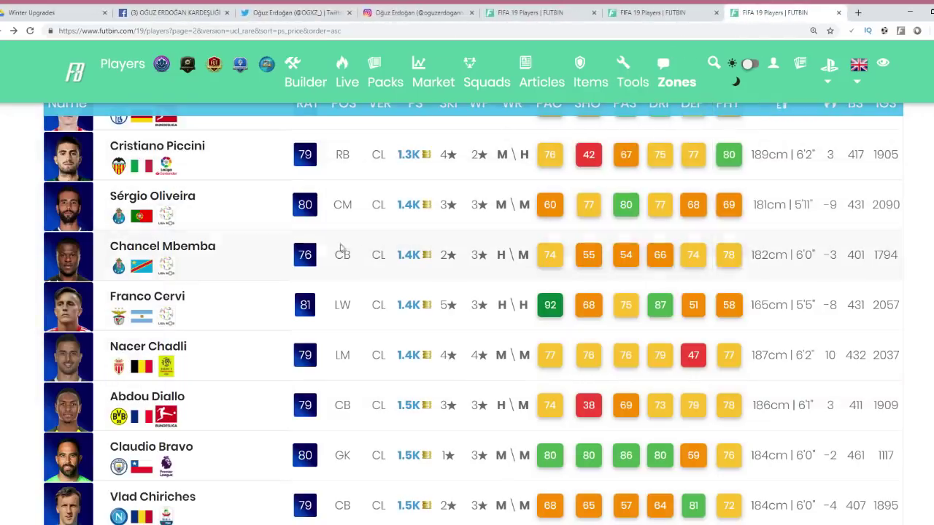
- Close the surplus player list tabs and load the full FIFA 19 Players database without filters
{"action": "left_click", "coordinate": [501, 10]}
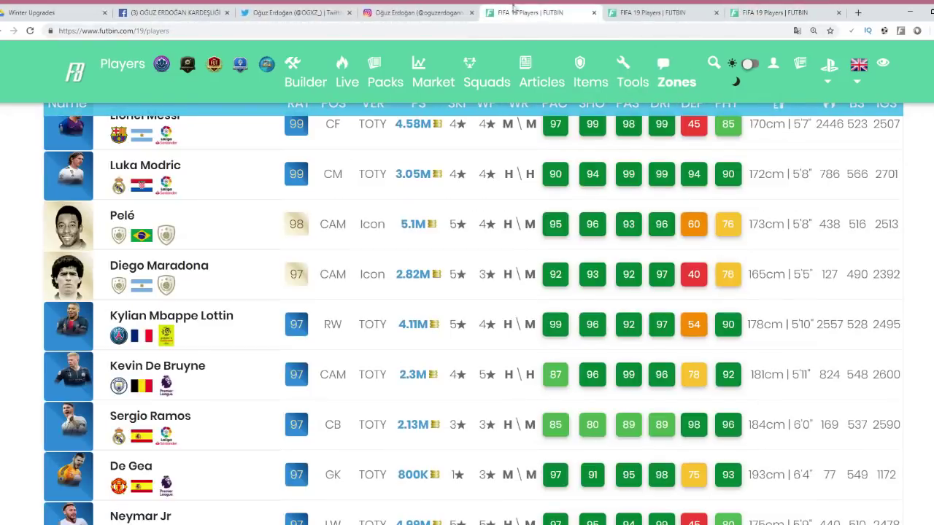
{"action": "middle_click", "coordinate": [556, 7]}
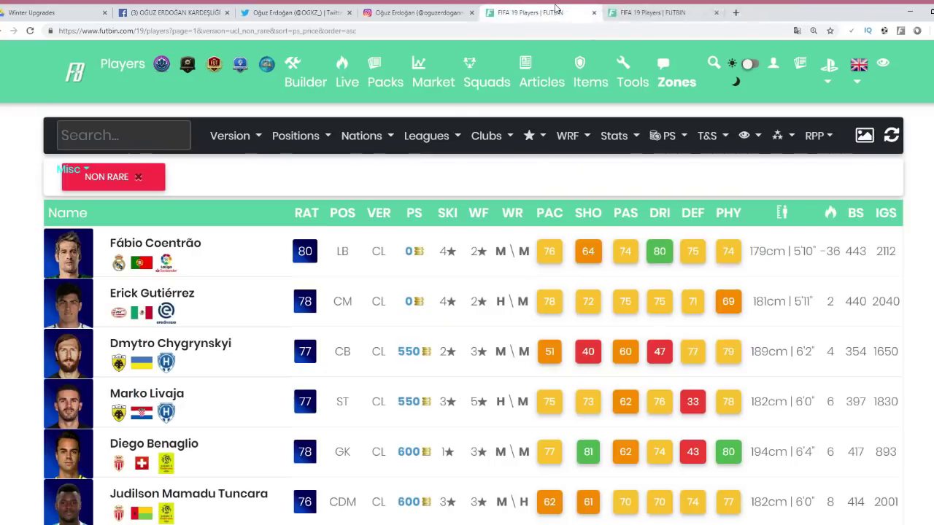
{"action": "middle_click", "coordinate": [556, 8]}
{"action": "mouse_move", "coordinate": [110, 73]}
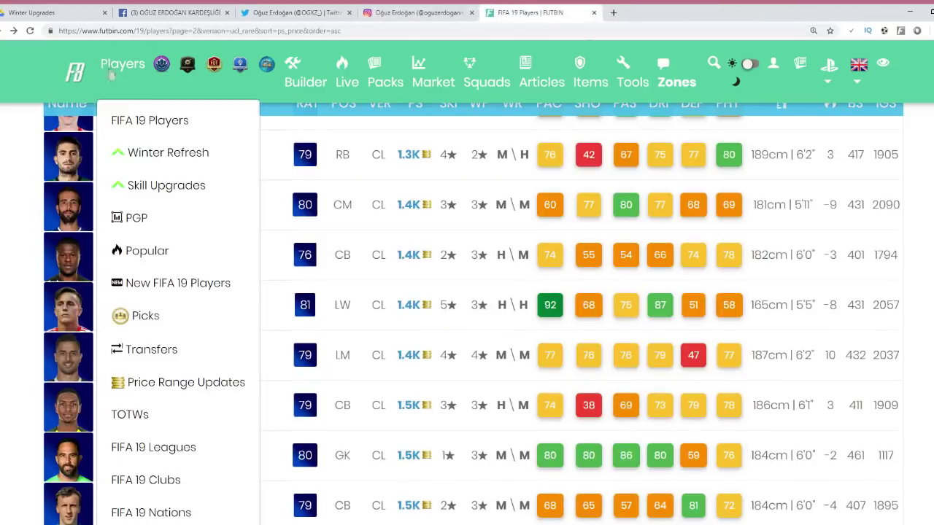
{"action": "left_click", "coordinate": [153, 121]}
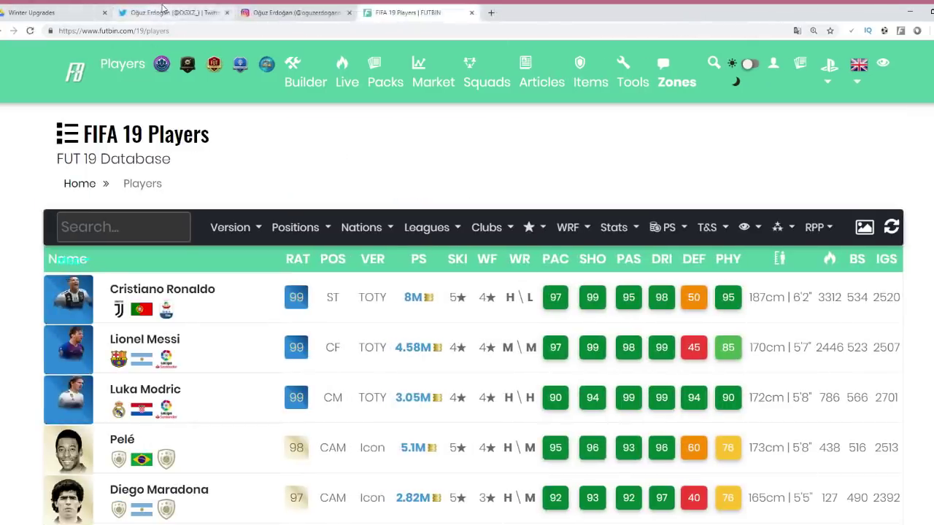
{"action": "left_click", "coordinate": [386, 233]}
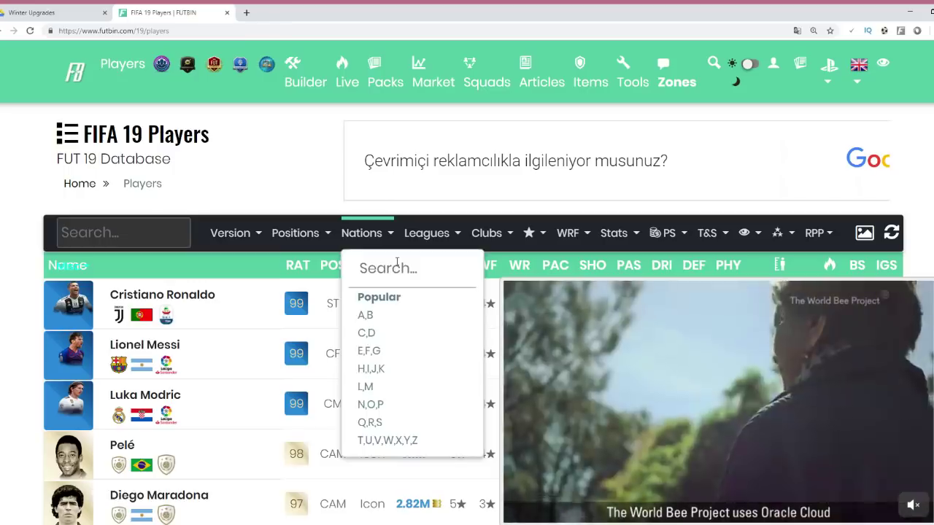
{"action": "left_click", "coordinate": [173, 488]}
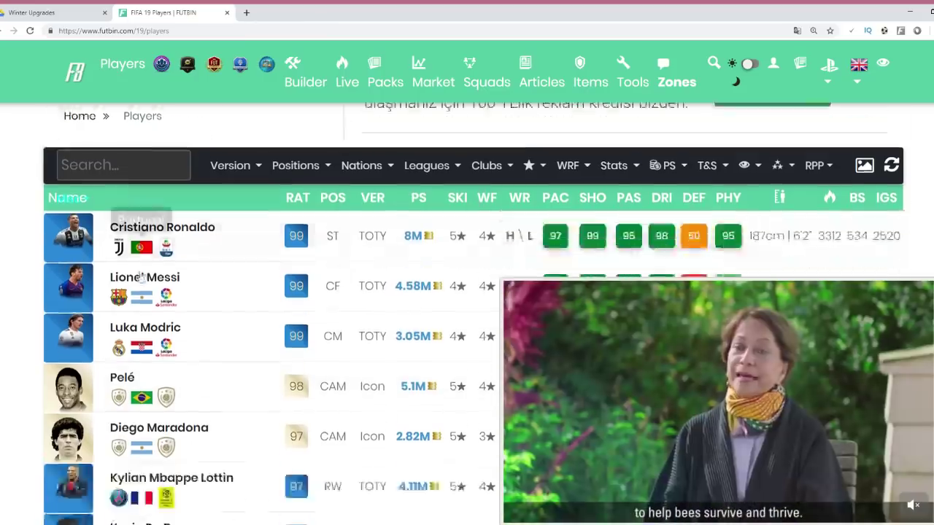
{"action": "scroll", "coordinate": [207, 326], "scroll_direction": "down", "scroll_amount": 2}
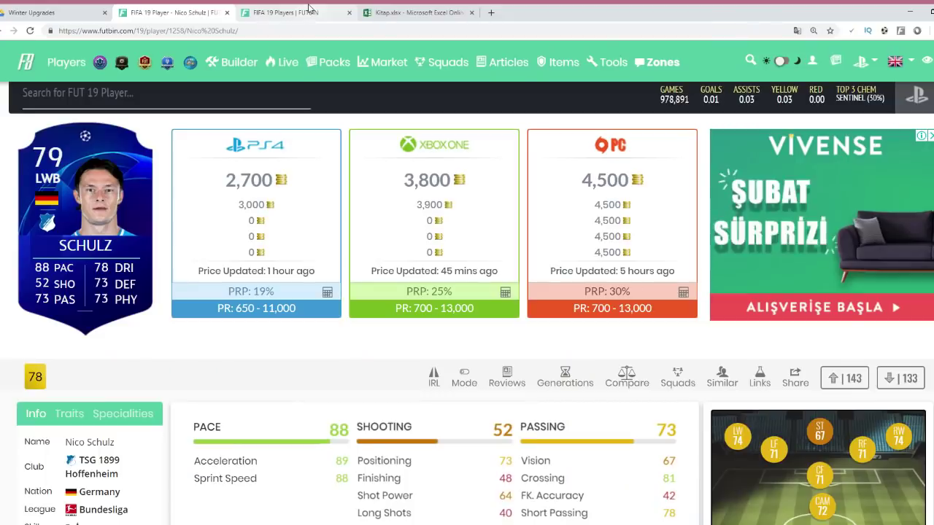
- Open the 79-rated CL card of Vallejo from the search results and examine its prices and price ranges
{"action": "left_click", "coordinate": [309, 13]}
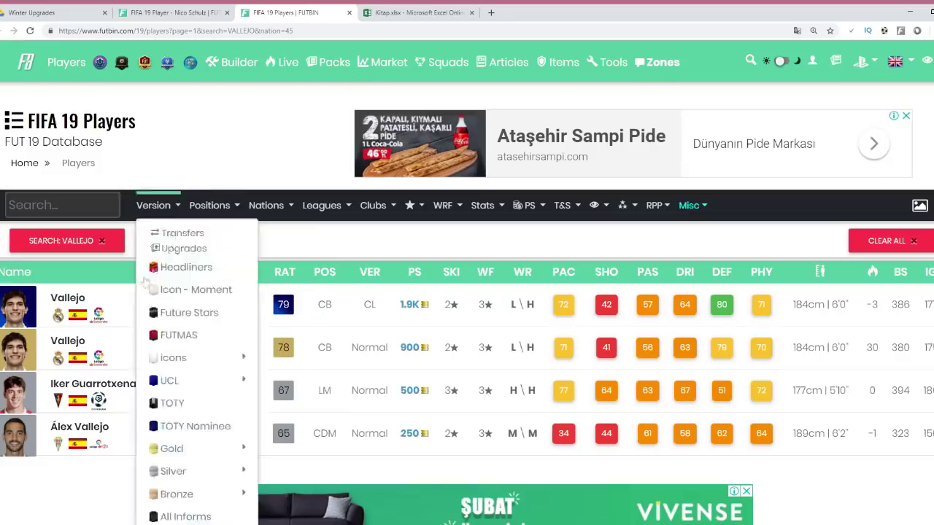
{"action": "left_click", "coordinate": [80, 299]}
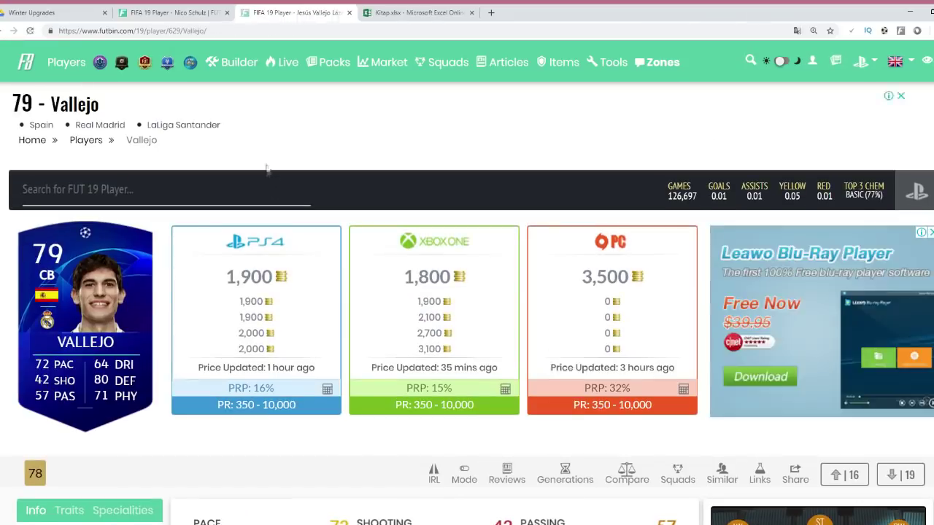
{"action": "scroll", "coordinate": [138, 272], "scroll_direction": "down", "scroll_amount": 1}
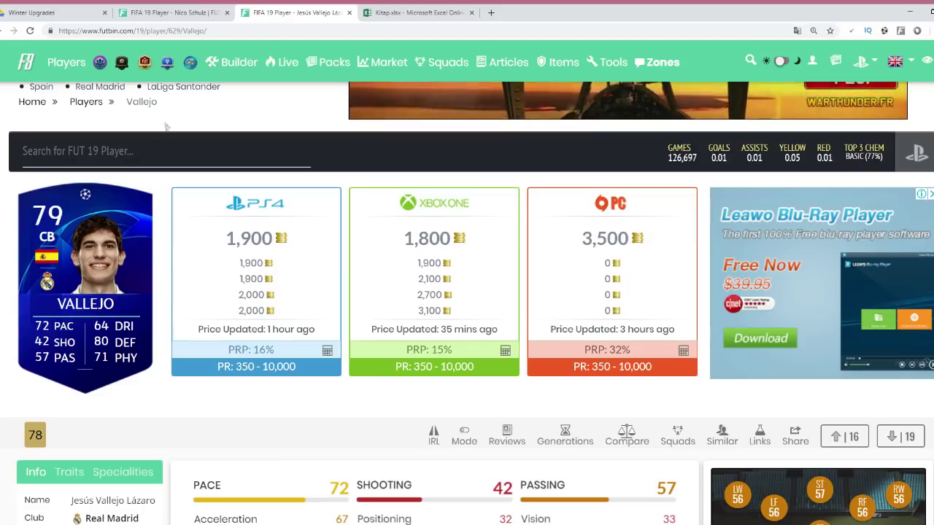
- Return to Nico Schulz's player page and examine his daily price graph around mid-February 2019
{"action": "left_click", "coordinate": [178, 11]}
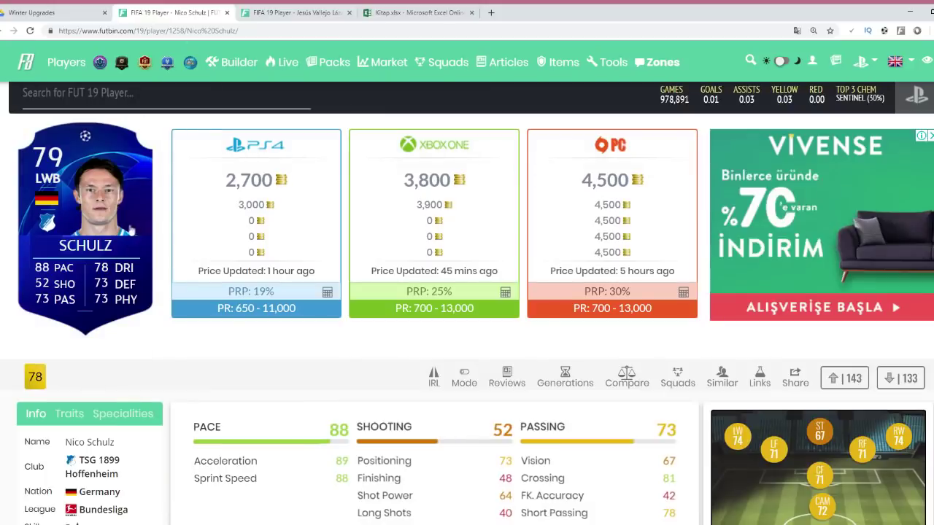
{"action": "scroll", "coordinate": [129, 231], "scroll_direction": "down", "scroll_amount": 6}
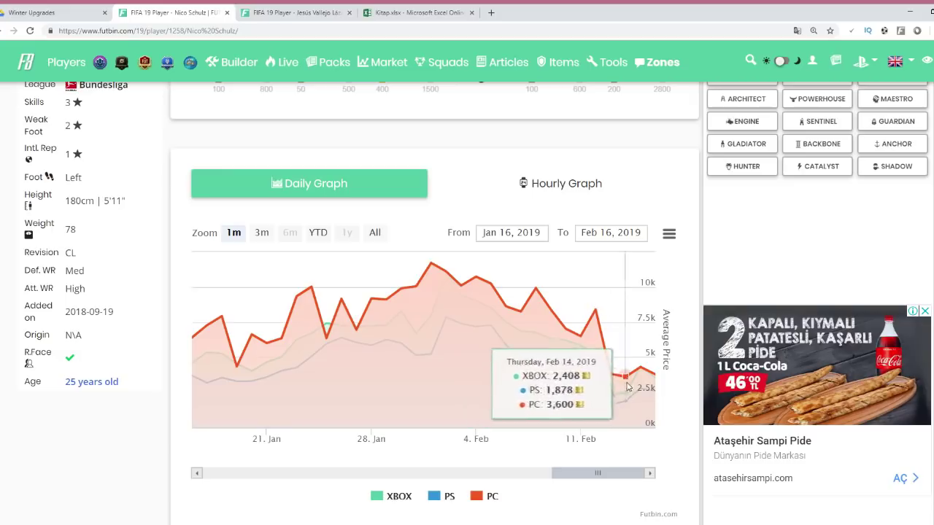
- Return to Nico Schulz's price summary and examine his current prices and price ranges on each platform
{"action": "scroll", "coordinate": [340, 307], "scroll_direction": "up", "scroll_amount": 2}
{"action": "scroll", "coordinate": [341, 306], "scroll_direction": "up", "scroll_amount": 5}
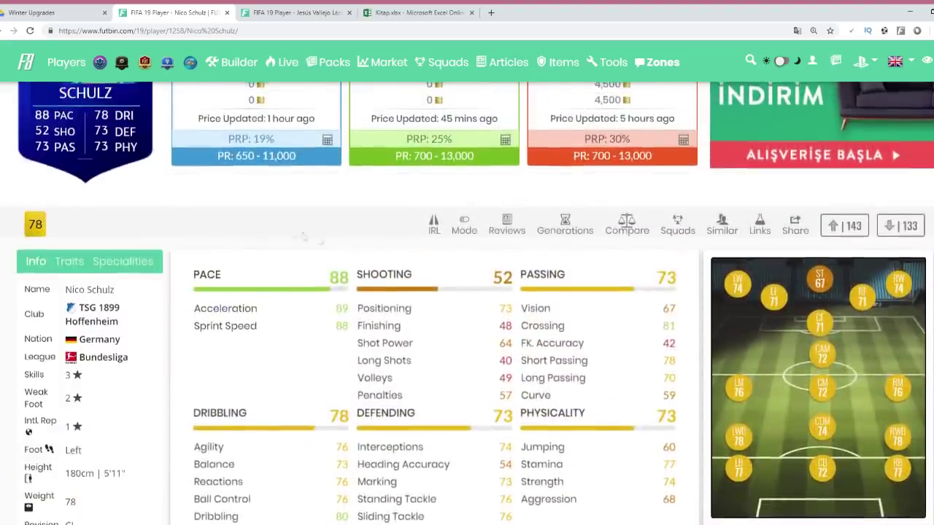
{"action": "scroll", "coordinate": [292, 277], "scroll_direction": "up", "scroll_amount": 3}
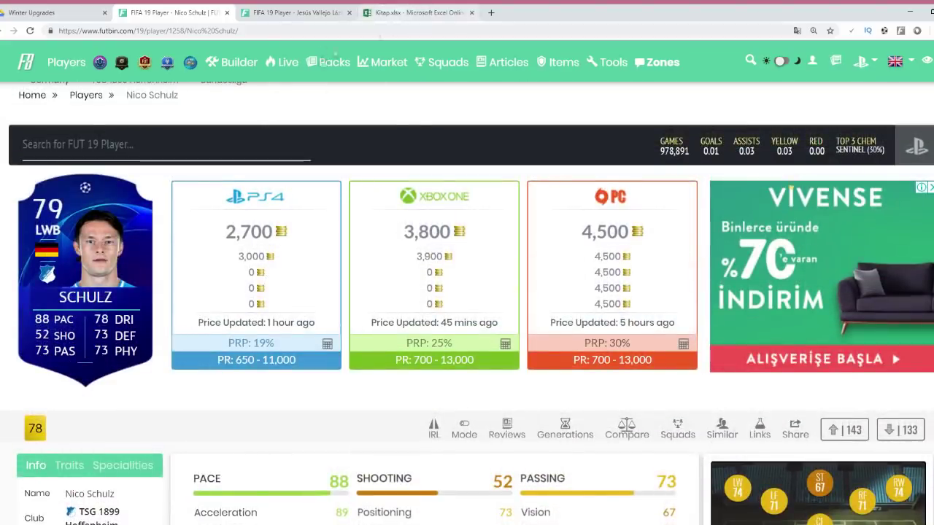
- Close Nico Schulz's player page and load the full FIFA 19 Players database in place of Vallejo's page
{"action": "left_click", "coordinate": [296, 12]}
{"action": "left_click", "coordinate": [193, 10]}
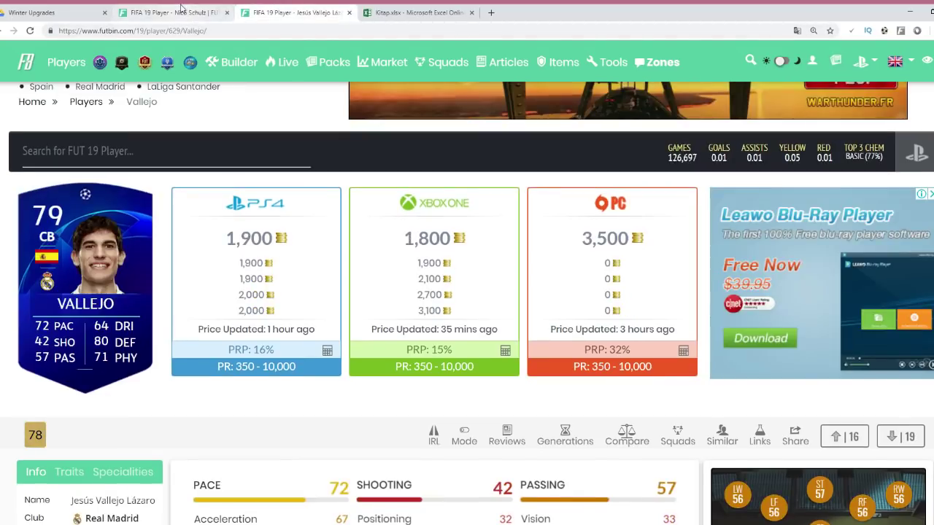
{"action": "left_click", "coordinate": [181, 9]}
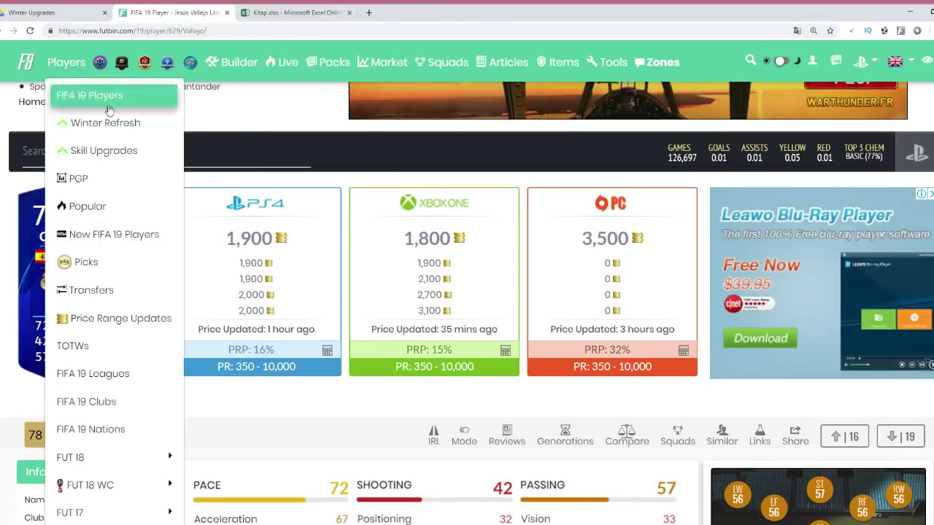
{"action": "left_click", "coordinate": [113, 104]}
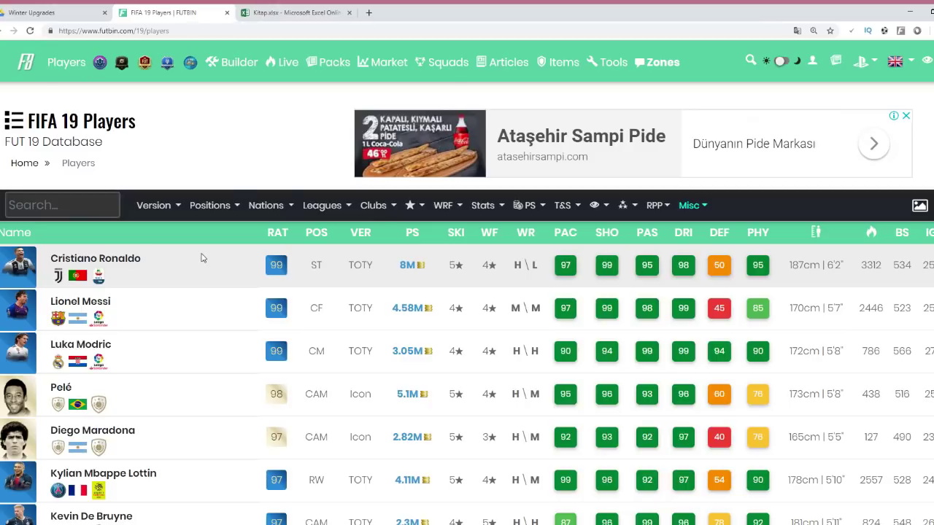
- Switch to the Kitap workbook in Excel Online and enlarge the page so the cells are easy to read
{"action": "key", "text": "ctrl+Tab"}
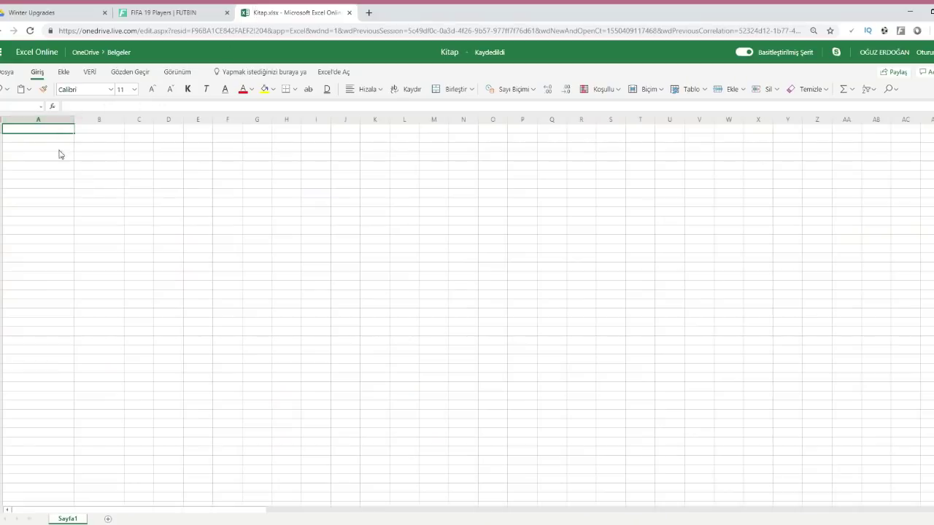
{"action": "key", "text": "ctrl+plus"}
{"action": "key", "text": "ctrl+plus"}
{"action": "key", "text": "ctrl+plus"}
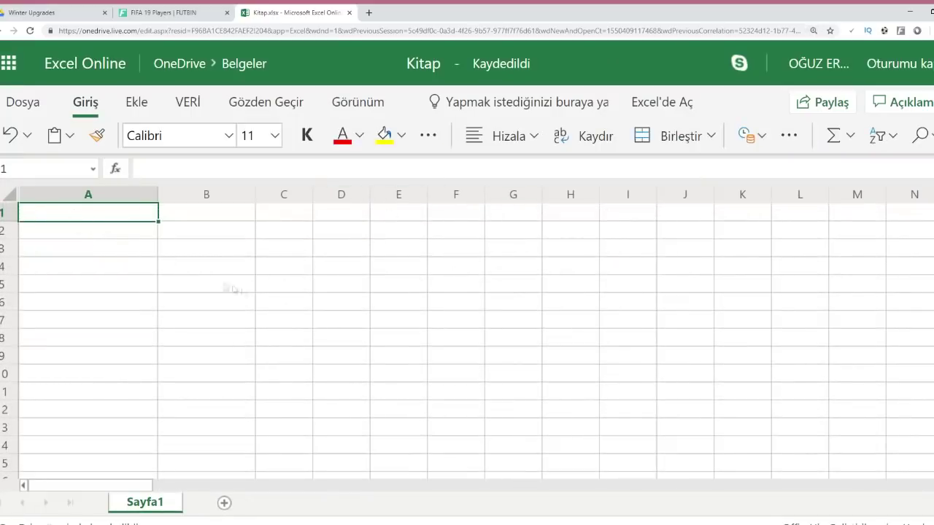
{"action": "left_click", "coordinate": [137, 236]}
{"action": "left_click", "coordinate": [130, 214]}
{"action": "left_click", "coordinate": [194, 216]}
{"action": "left_click", "coordinate": [198, 233]}
{"action": "left_click", "coordinate": [132, 230]}
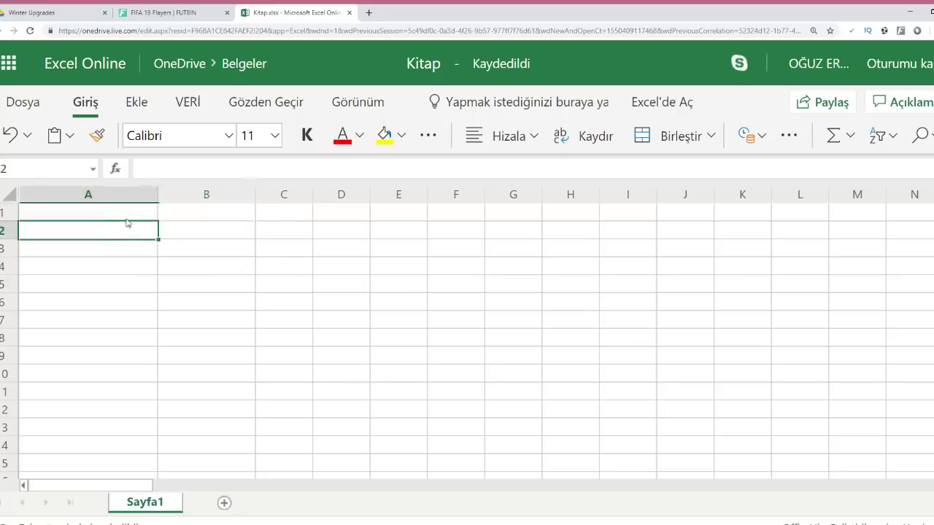
{"action": "left_click", "coordinate": [129, 215]}
{"action": "left_click", "coordinate": [213, 216]}
{"action": "left_click", "coordinate": [132, 235]}
{"action": "left_click", "coordinate": [123, 220]}
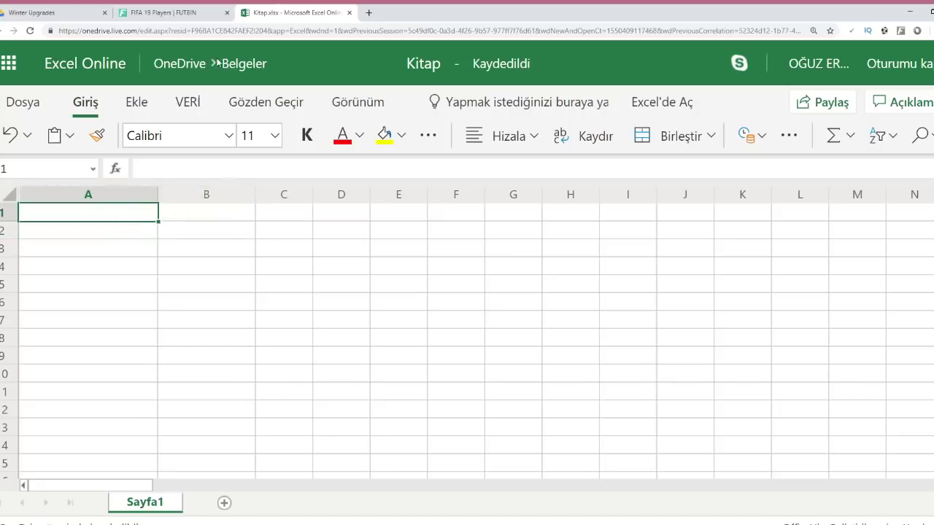
- Switch back to the FUTBIN player database and search it for kimpembe
{"action": "left_click", "coordinate": [175, 9]}
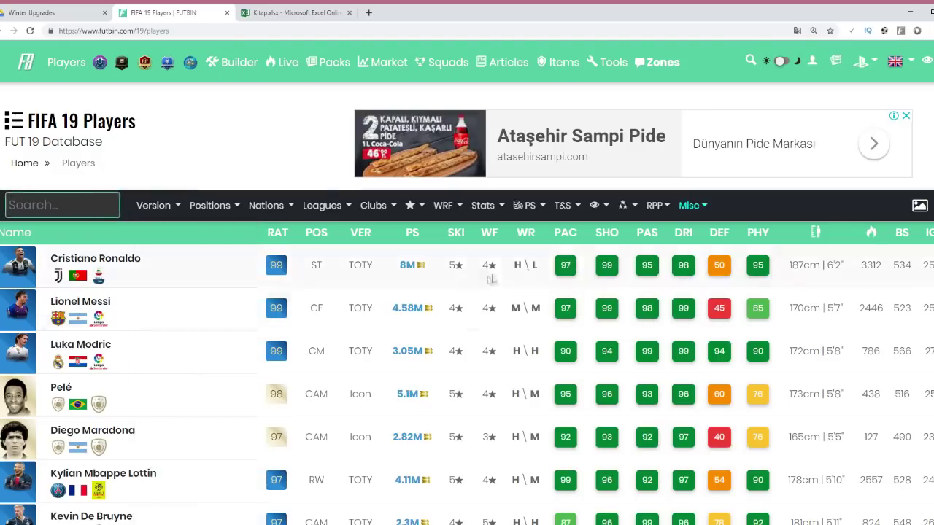
{"action": "mouse_move", "coordinate": [162, 208]}
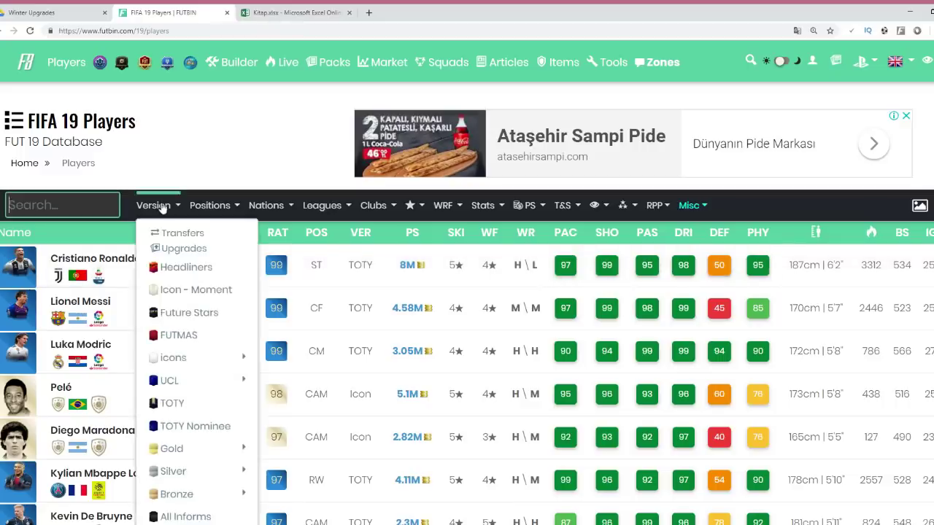
{"action": "scroll", "coordinate": [175, 248], "scroll_direction": "down", "scroll_amount": 2}
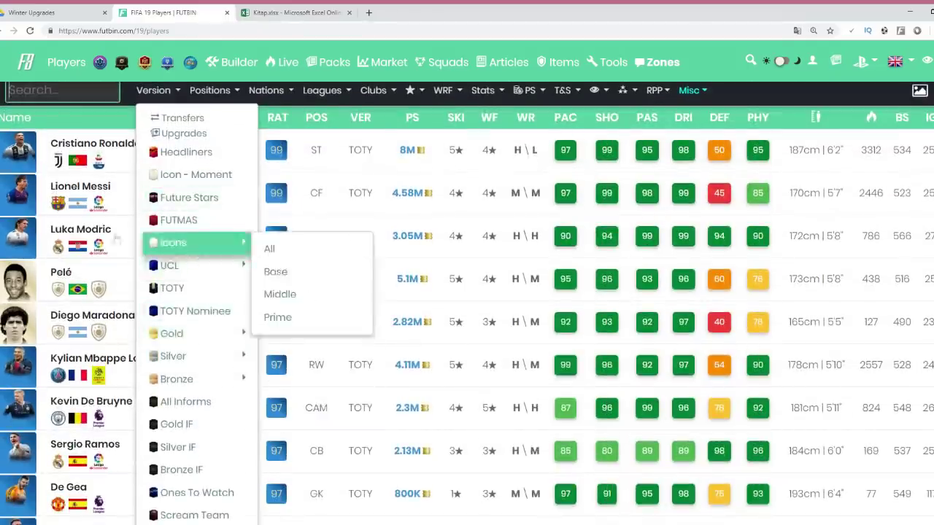
{"action": "scroll", "coordinate": [94, 181], "scroll_direction": "down", "scroll_amount": 1}
{"action": "scroll", "coordinate": [98, 181], "scroll_direction": "up", "scroll_amount": 2}
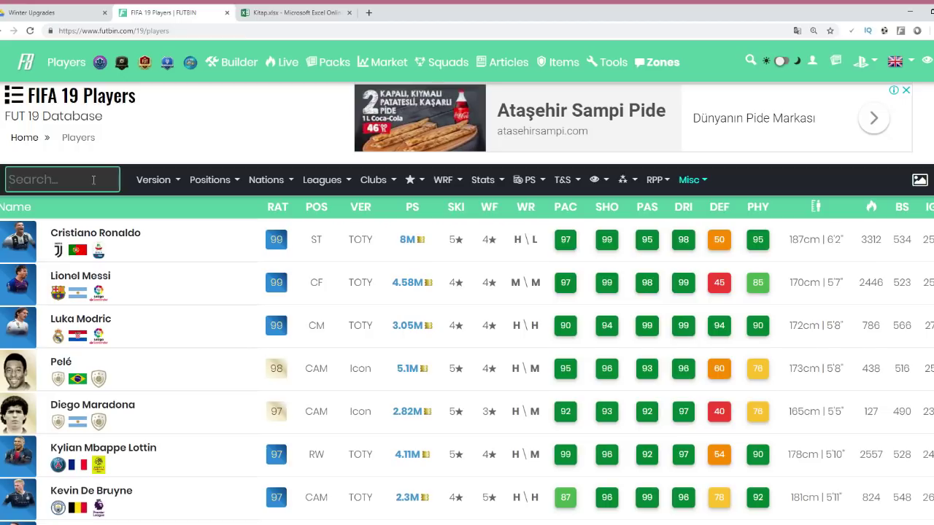
{"action": "type", "text": "k,mpe"}
{"action": "key", "text": "BackSpace"}
{"action": "key", "text": "BackSpace"}
{"action": "key", "text": "BackSpace"}
{"action": "key", "text": "BackSpace"}
{"action": "key", "text": "BackSpace"}
{"action": "type", "text": "kimpembe"}
{"action": "key", "text": "Return"}
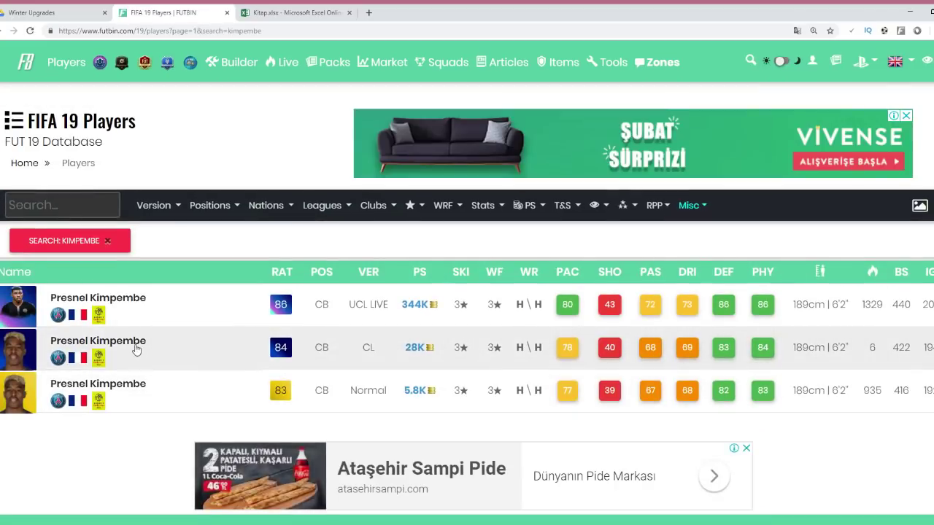
- Open the 84-rated CL card of Presnel Kimpembe and examine its prices and daily price graph for mid-February 2019
{"action": "left_click", "coordinate": [136, 350]}
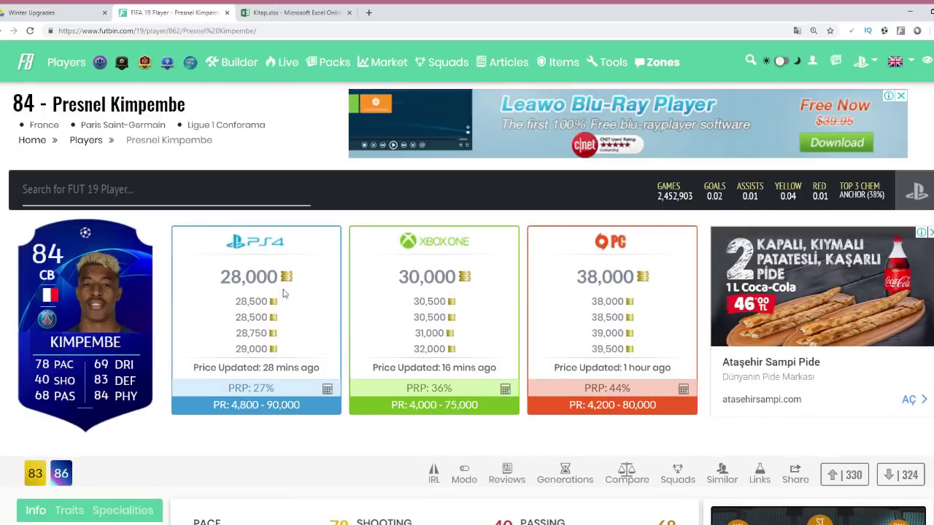
{"action": "scroll", "coordinate": [285, 294], "scroll_direction": "down", "scroll_amount": 1}
{"action": "double_click", "coordinate": [249, 264]}
{"action": "left_click", "coordinate": [317, 308]}
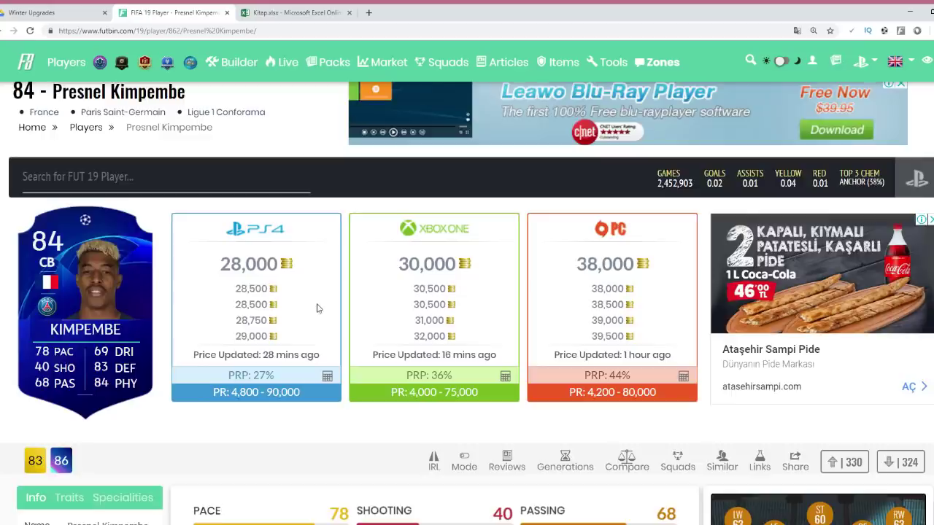
{"action": "scroll", "coordinate": [317, 308], "scroll_direction": "down", "scroll_amount": 12}
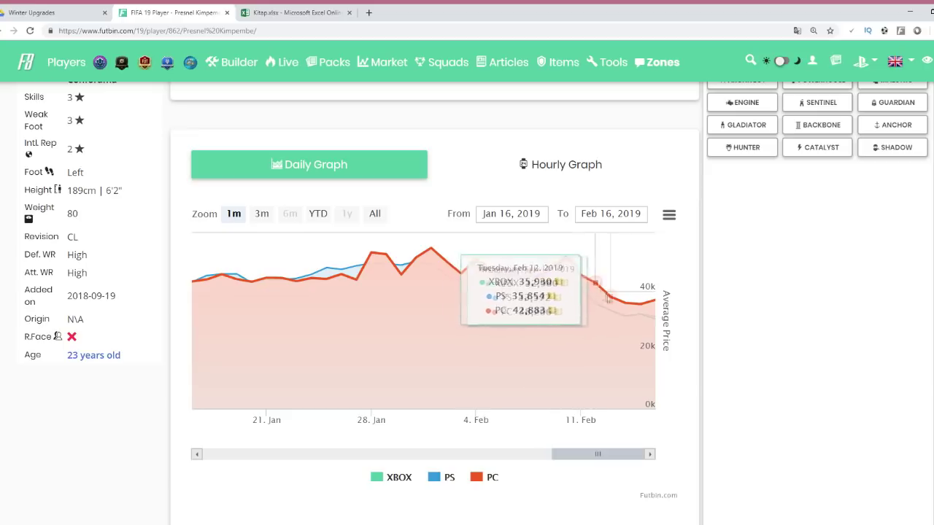
{"action": "scroll", "coordinate": [629, 306], "scroll_direction": "up", "scroll_amount": 10}
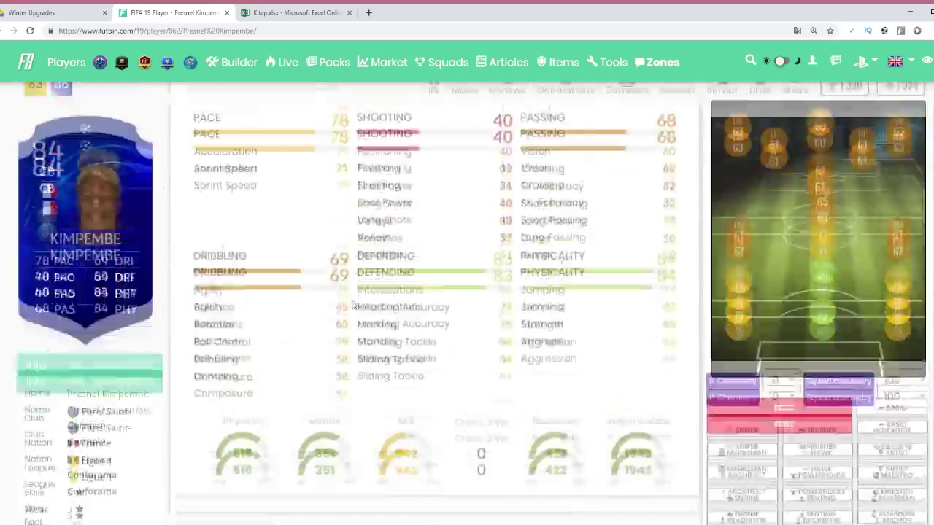
{"action": "scroll", "coordinate": [255, 254], "scroll_direction": "up", "scroll_amount": 2}
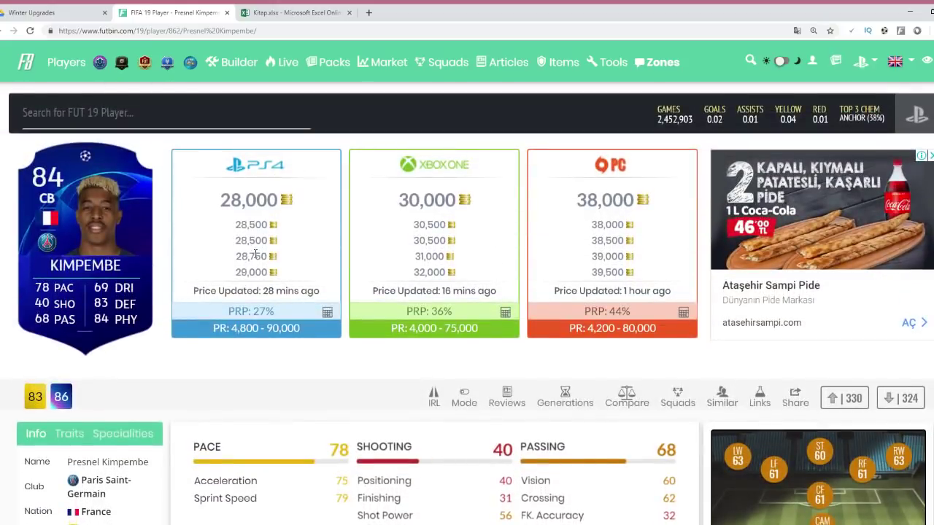
- Search for mendy, open Benjamin Mendy's 82-rated CL card and examine its PS4 price
{"action": "left_click", "coordinate": [146, 114]}
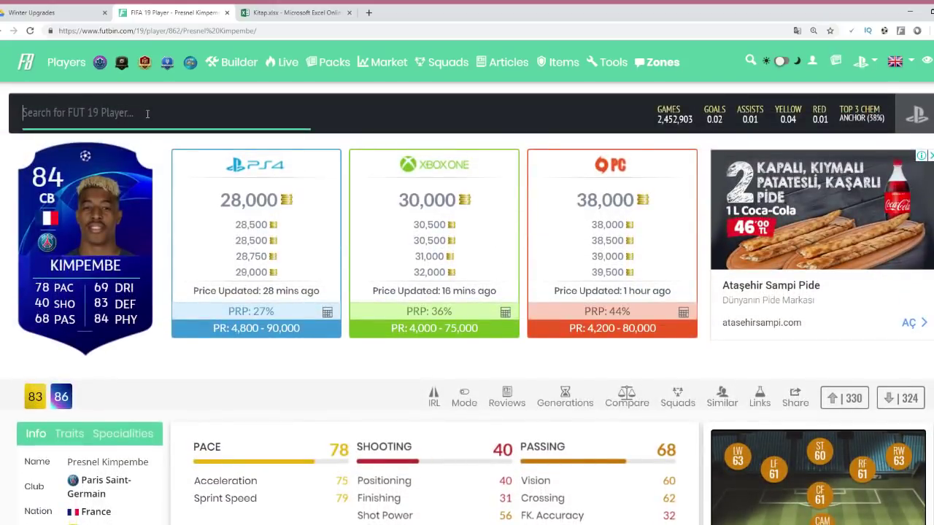
{"action": "type", "text": "mendy"}
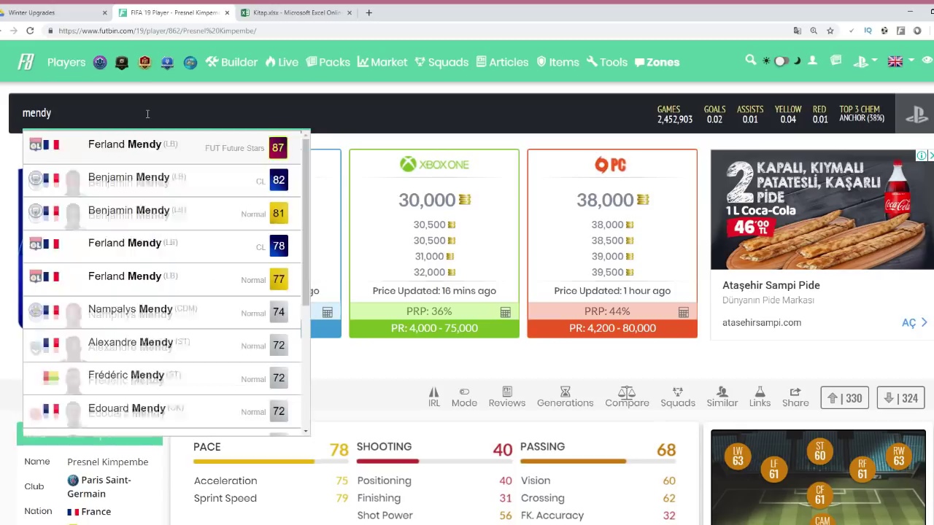
{"action": "left_click", "coordinate": [145, 182]}
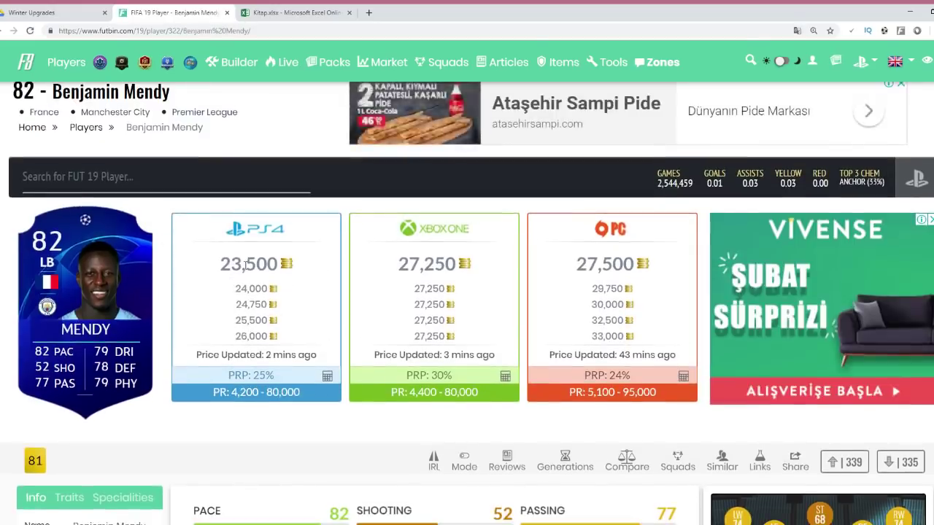
{"action": "double_click", "coordinate": [248, 263]}
{"action": "left_click", "coordinate": [321, 303]}
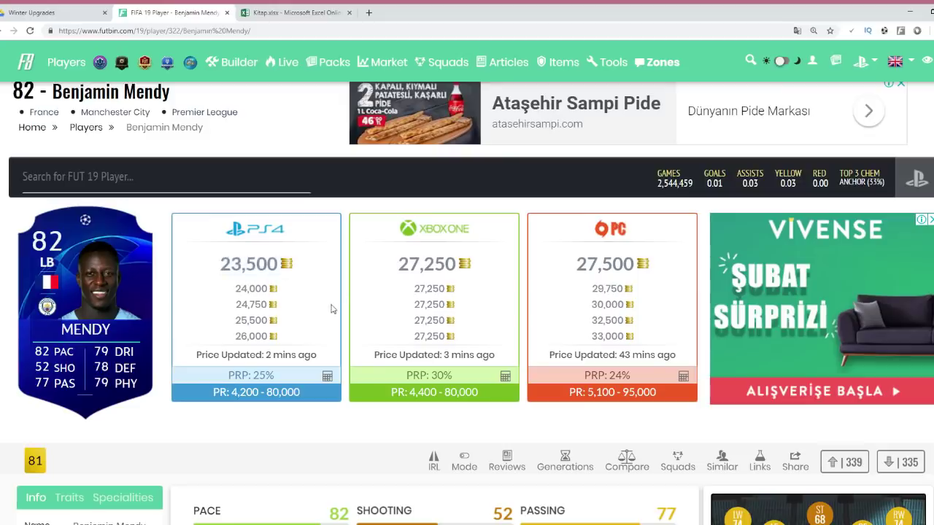
{"action": "scroll", "coordinate": [321, 321], "scroll_direction": "down", "scroll_amount": 1}
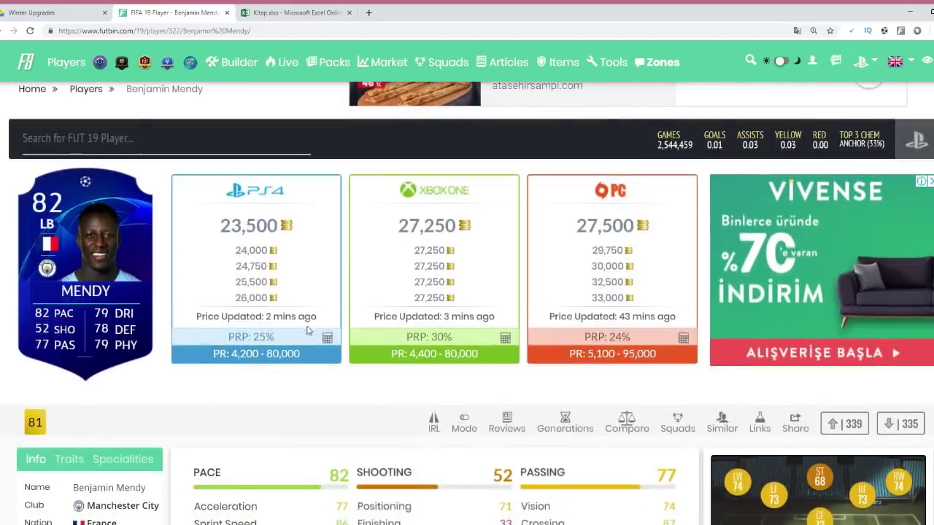
- Examine Benjamin Mendy's highest listed PS4 price and his daily price graph for mid-February 2019
{"action": "double_click", "coordinate": [255, 298]}
{"action": "scroll", "coordinate": [351, 300], "scroll_direction": "down", "scroll_amount": 1}
{"action": "scroll", "coordinate": [352, 302], "scroll_direction": "down", "scroll_amount": 6}
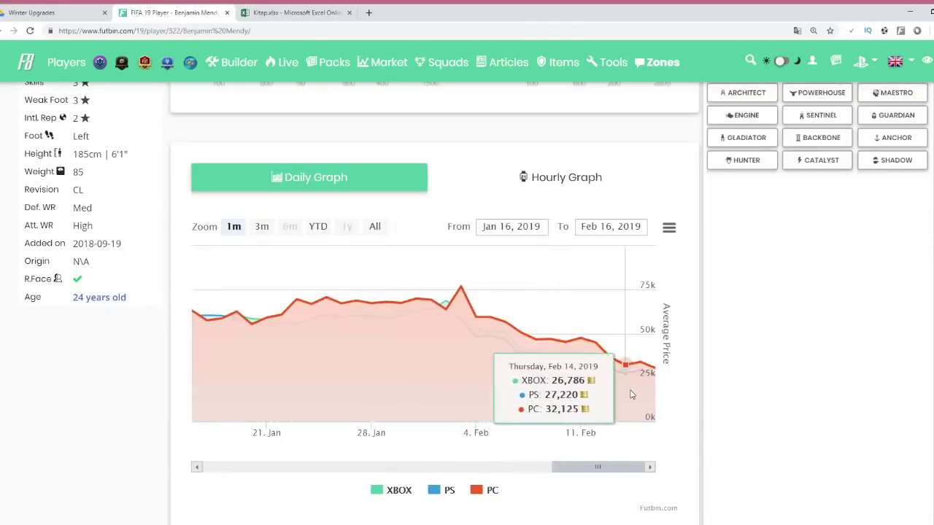
{"action": "scroll", "coordinate": [633, 394], "scroll_direction": "up", "scroll_amount": 1}
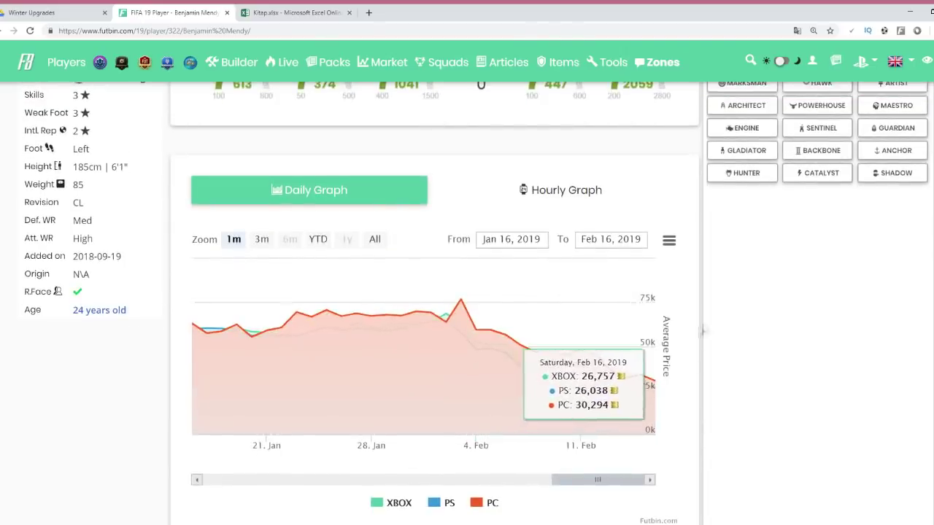
{"action": "scroll", "coordinate": [360, 288], "scroll_direction": "up", "scroll_amount": 6}
{"action": "scroll", "coordinate": [215, 287], "scroll_direction": "up", "scroll_amount": 2}
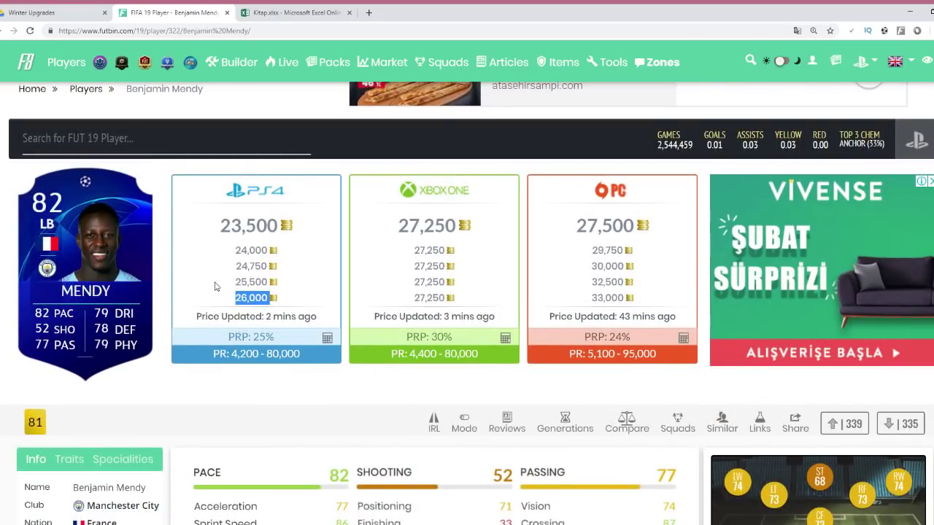
- Compare the two lowest PS4 prices listed for Benjamin Mendy's CL card
{"action": "left_click", "coordinate": [224, 282]}
{"action": "double_click", "coordinate": [247, 225]}
{"action": "left_click", "coordinate": [314, 283]}
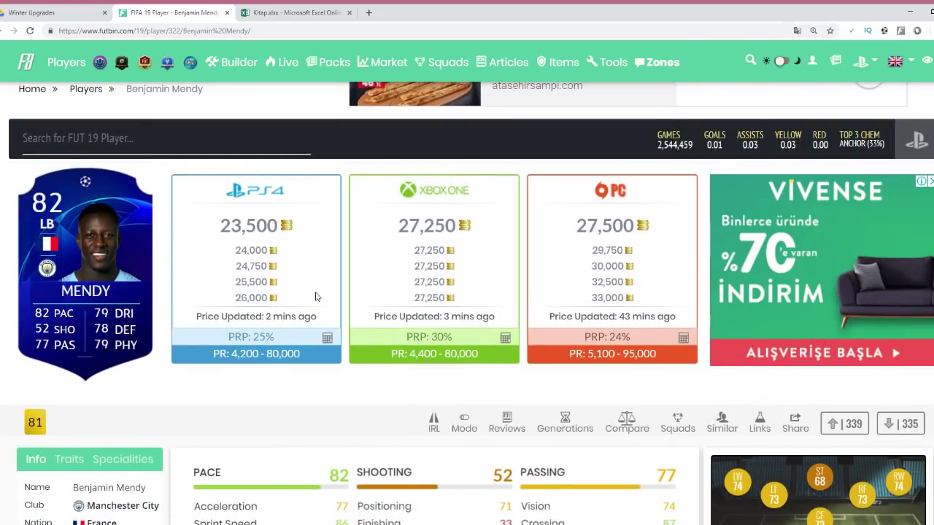
{"action": "double_click", "coordinate": [252, 250]}
{"action": "left_click", "coordinate": [376, 312]}
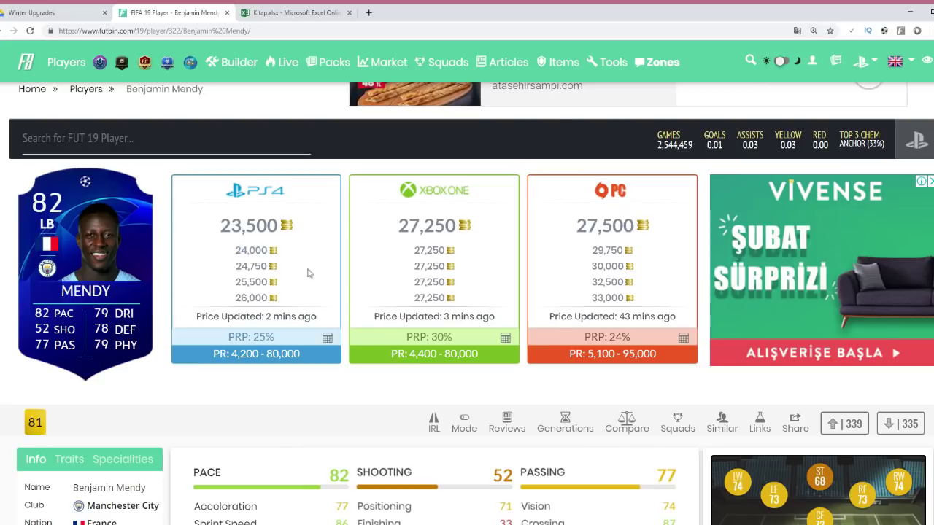
- Switch to the Kitap workbook and record Benjamin Mendy in cell A1 with the price 26000 in B1
{"action": "mouse_move", "coordinate": [258, 96]}
{"action": "mouse_move", "coordinate": [240, 62]}
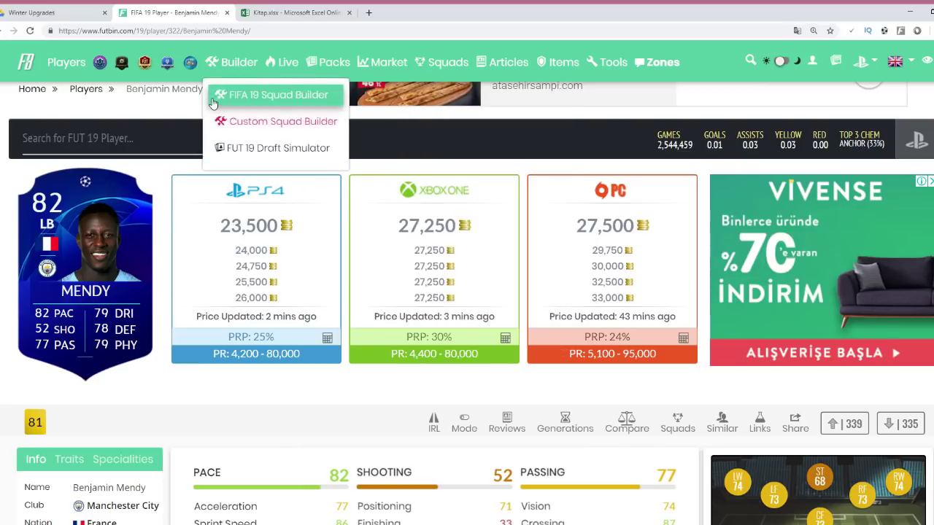
{"action": "left_click", "coordinate": [288, 11]}
{"action": "type", "text": "Benjamin Mendy"}
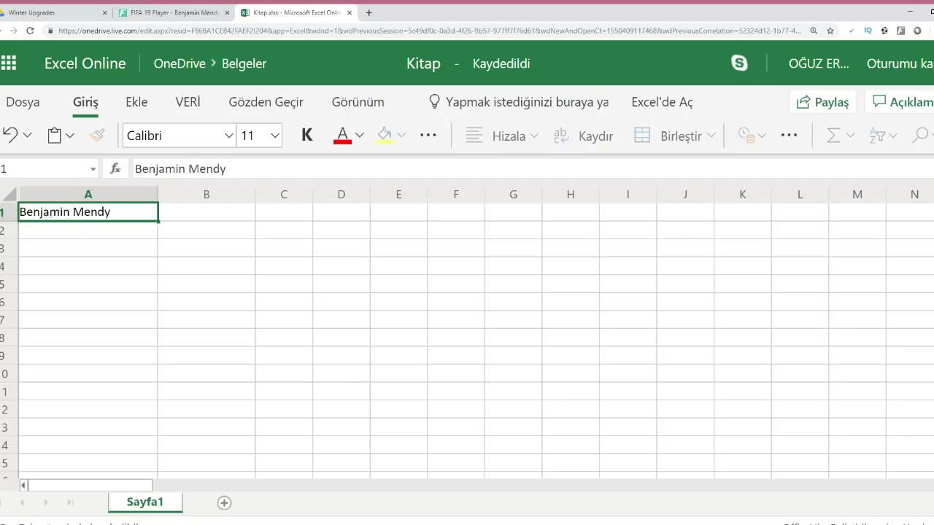
{"action": "left_click", "coordinate": [213, 213]}
{"action": "type", "text": "26000"}
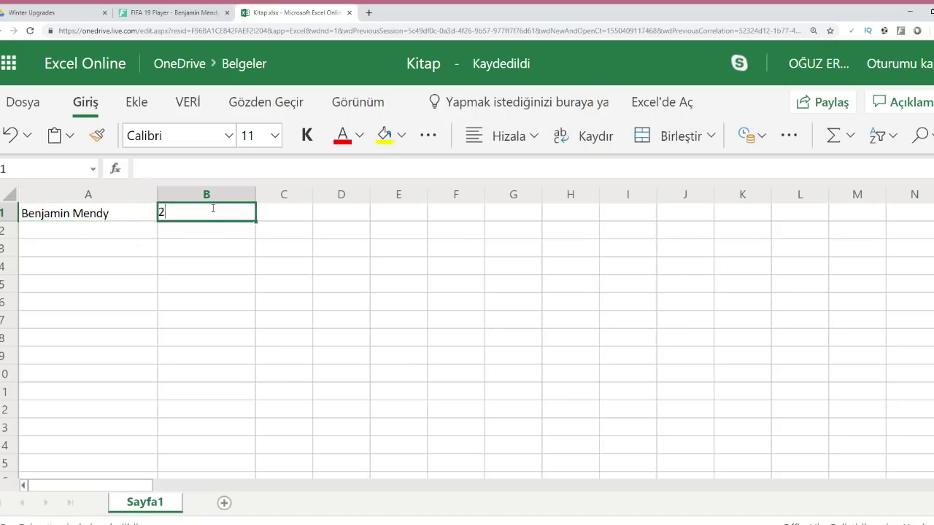
- Record Kimpempe in cell A2 with the price 29000 in B2
{"action": "left_click", "coordinate": [134, 232]}
{"action": "type", "text": "Kimpempe"}
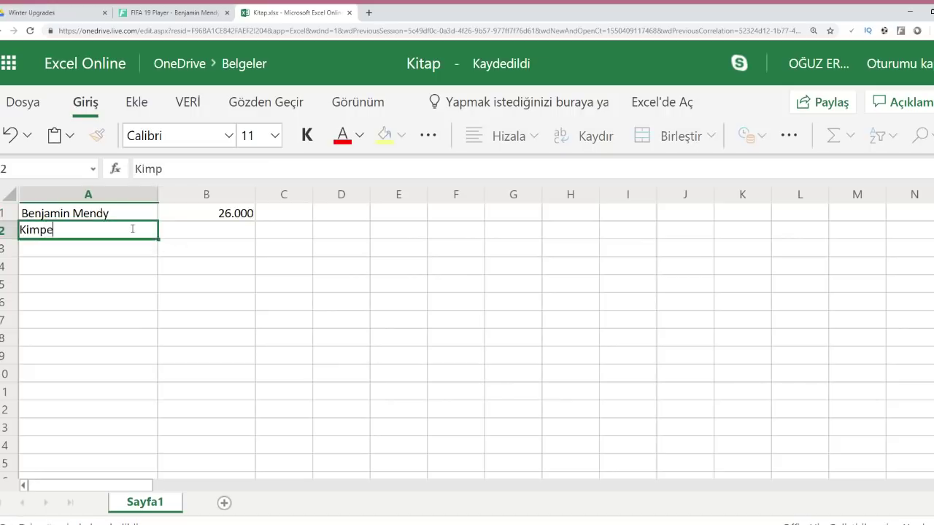
{"action": "left_click", "coordinate": [233, 236]}
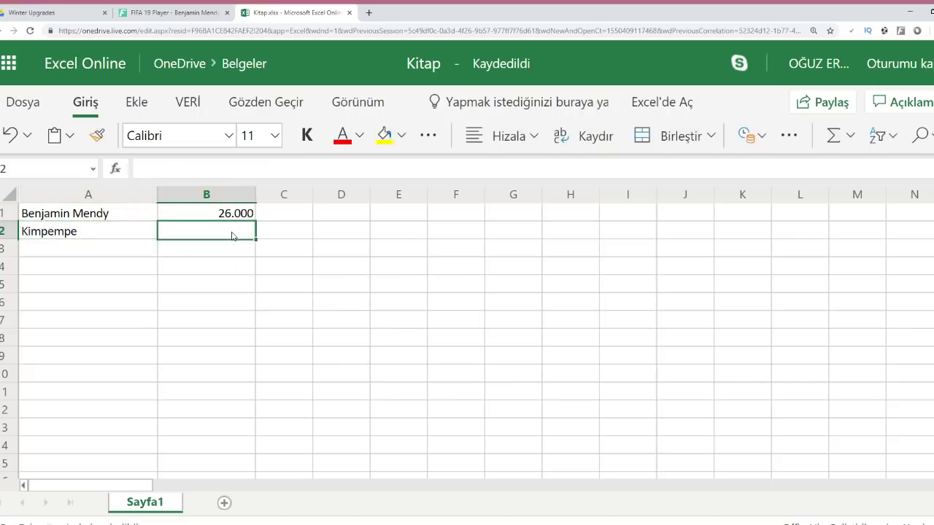
{"action": "type", "text": "29"}
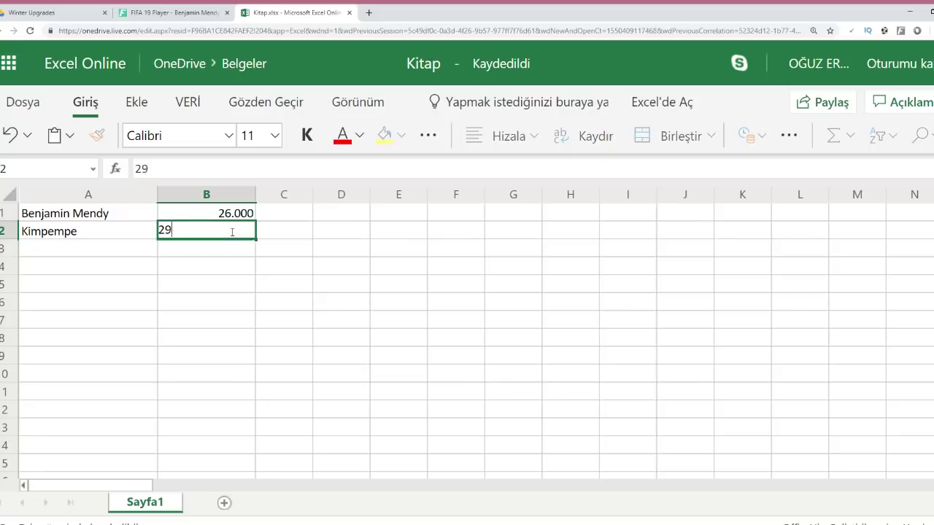
{"action": "type", "text": "000"}
{"action": "key", "text": "Return"}
- Re-enter Kimpempe's price in B2 as 29.000, with a thousands separator
{"action": "left_click", "coordinate": [72, 251]}
{"action": "left_click", "coordinate": [243, 232]}
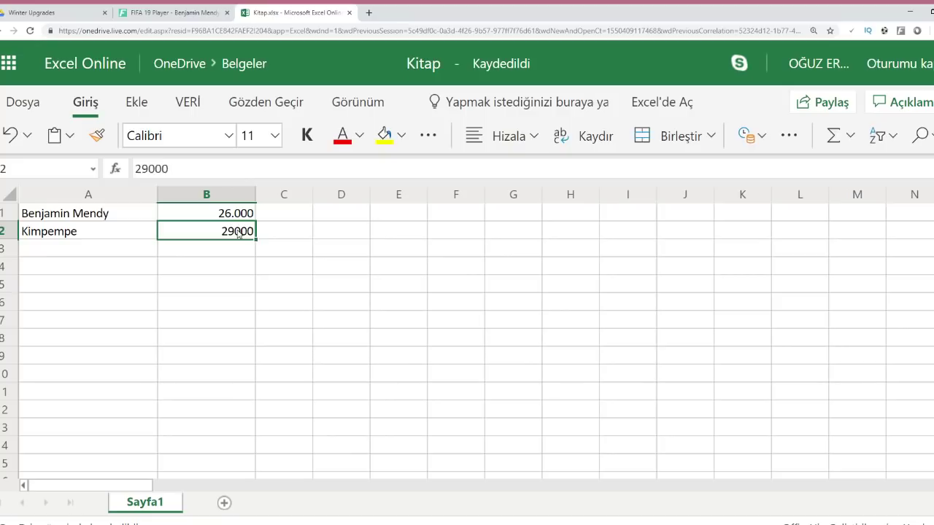
{"action": "type", "text": "."}
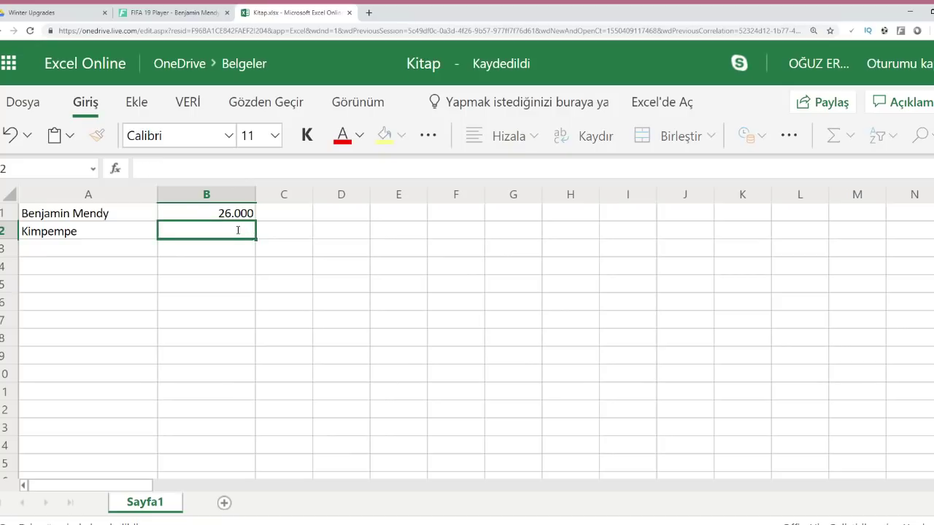
{"action": "type", "text": "29.000"}
{"action": "key", "text": "Return"}
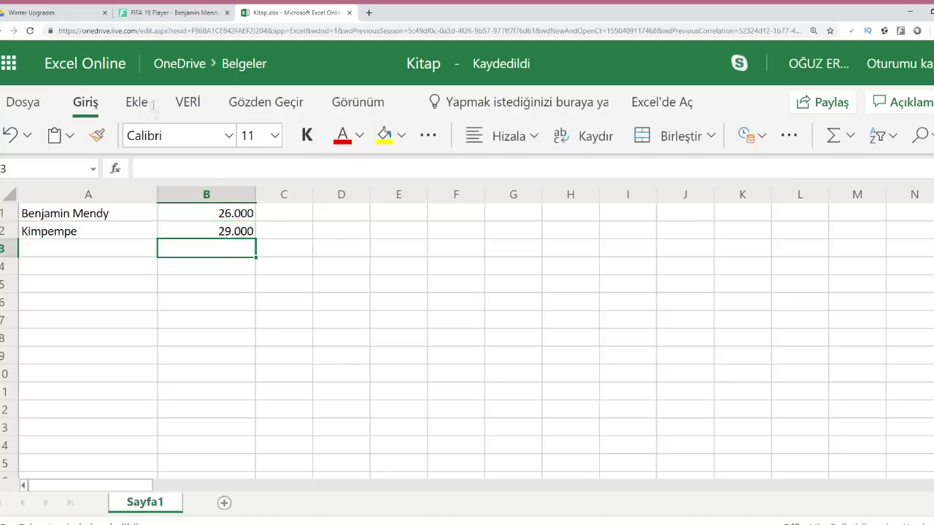
- Switch to FUTBIN, search for verto and open Jan Vertonghen's 88-rated CB Champions League card
{"action": "left_click", "coordinate": [171, 12]}
{"action": "left_click", "coordinate": [173, 133]}
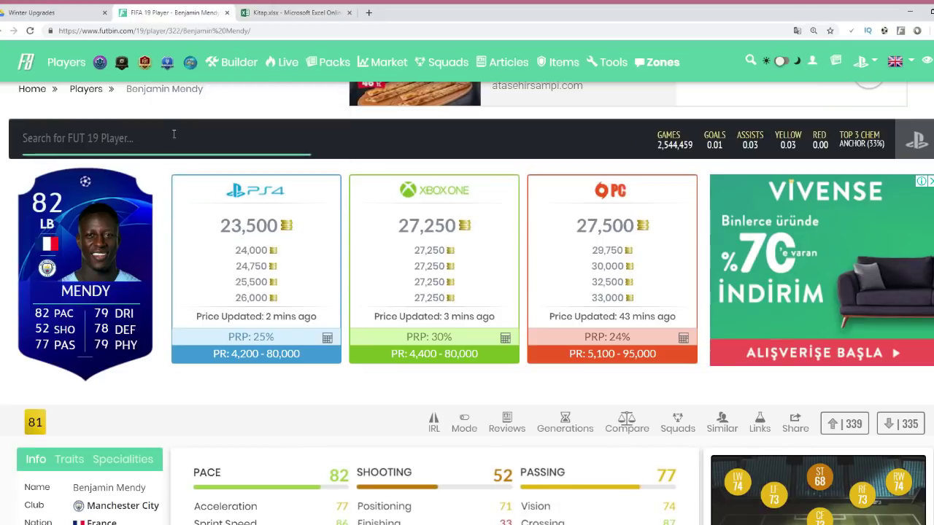
{"action": "type", "text": "verto"}
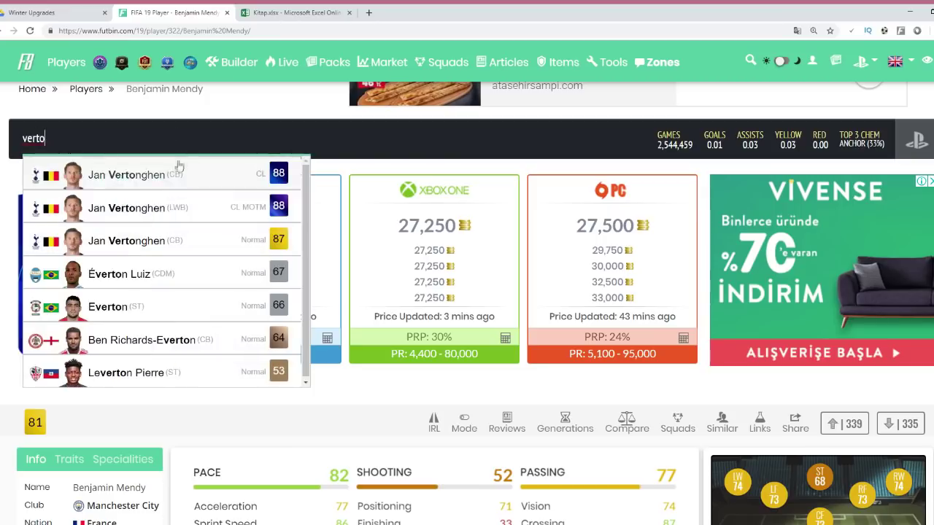
{"action": "left_click", "coordinate": [194, 210]}
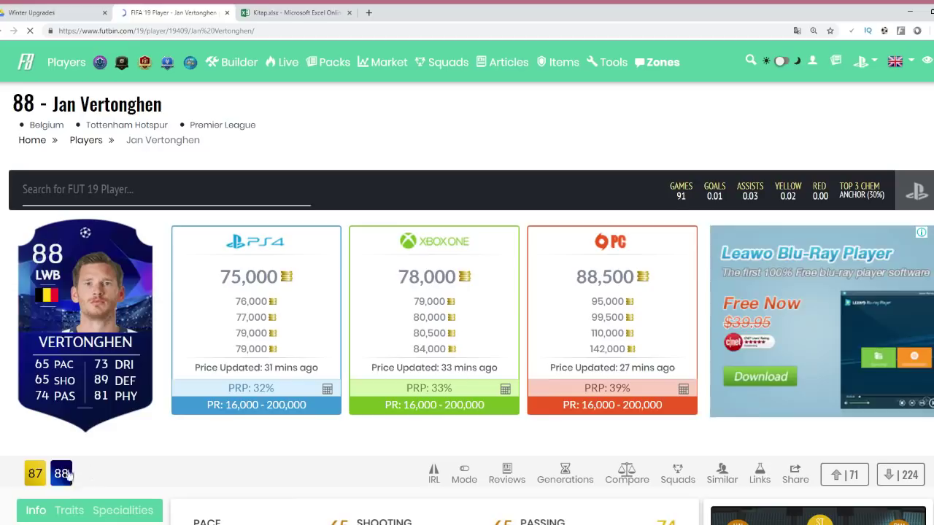
{"action": "left_click", "coordinate": [61, 473]}
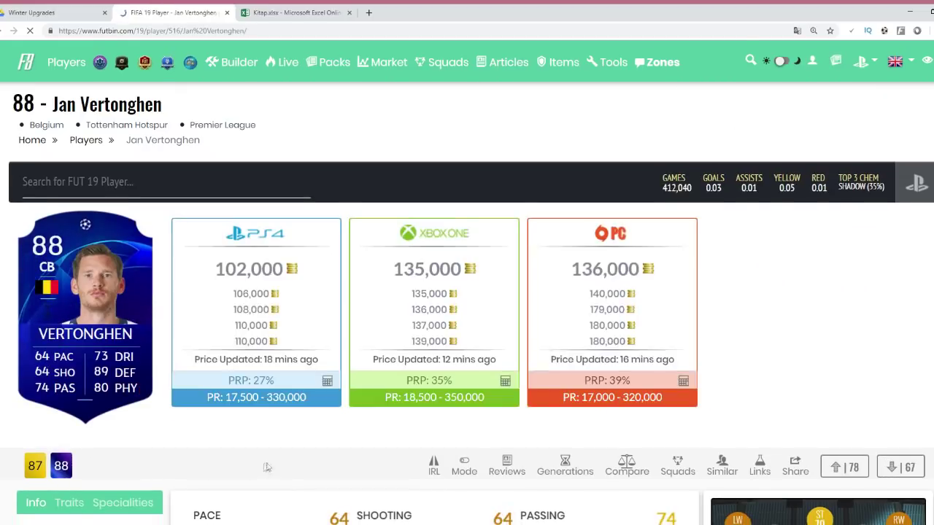
- Switch to the Kitap workbook and record Vertonghen in A3 with the price 102.000 in B3
{"action": "left_click", "coordinate": [292, 12]}
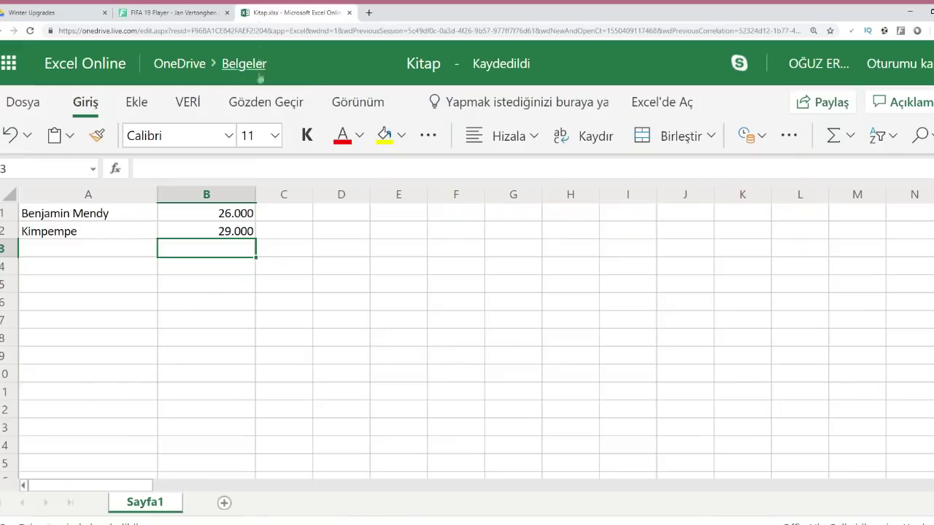
{"action": "left_click", "coordinate": [104, 246]}
{"action": "type", "text": "Vertonghen"}
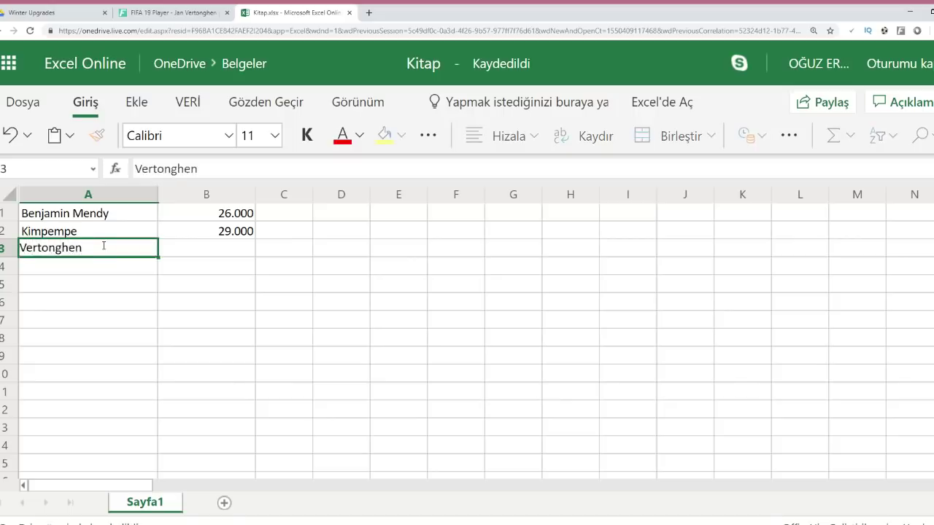
{"action": "key", "text": "Return"}
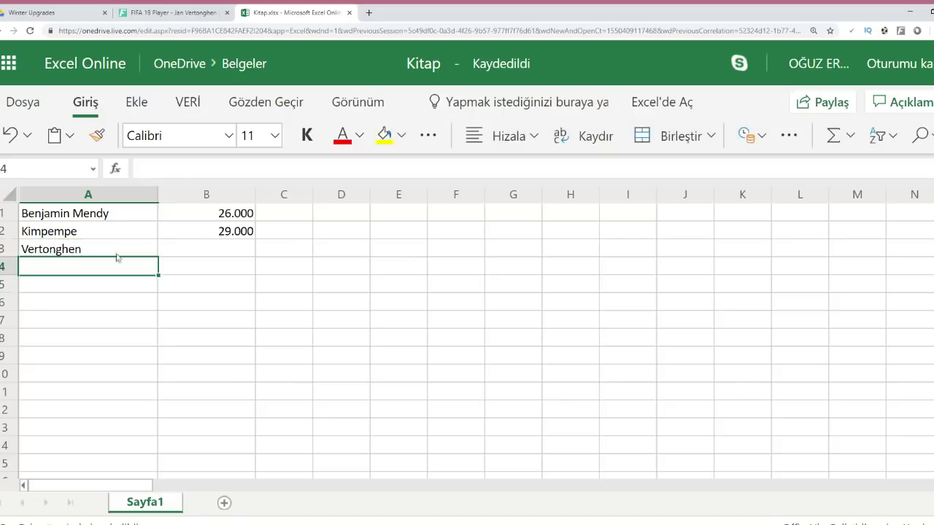
{"action": "left_click", "coordinate": [234, 249]}
{"action": "type", "text": "10"}
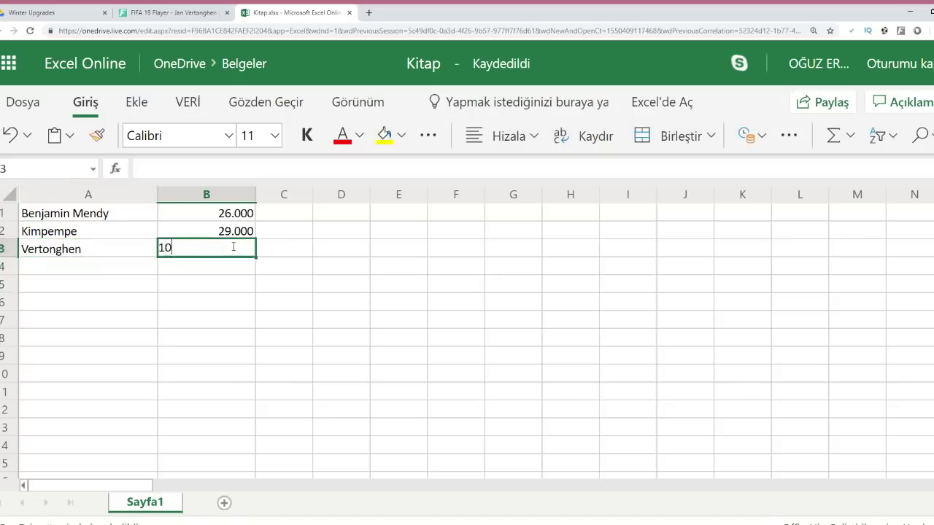
{"action": "type", "text": ".2.000"}
{"action": "key", "text": "Return"}
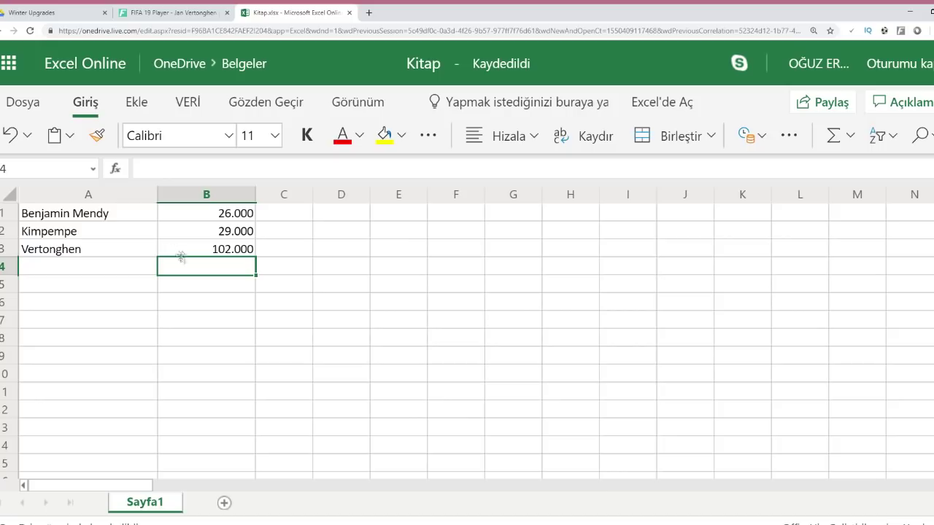
- Recheck Vertonghen's PS4 price on FUTBIN against the player list recorded in the Kitap workbook
{"action": "left_click", "coordinate": [192, 12]}
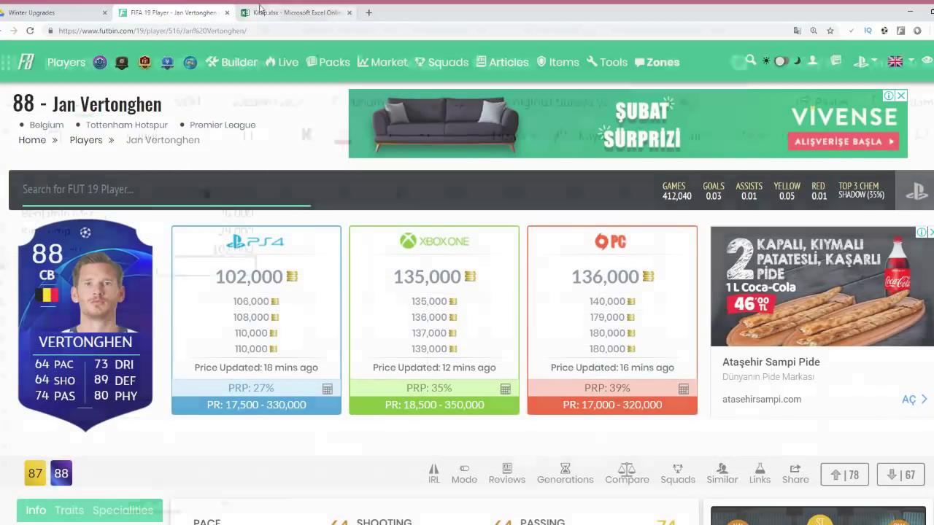
{"action": "left_click", "coordinate": [295, 12]}
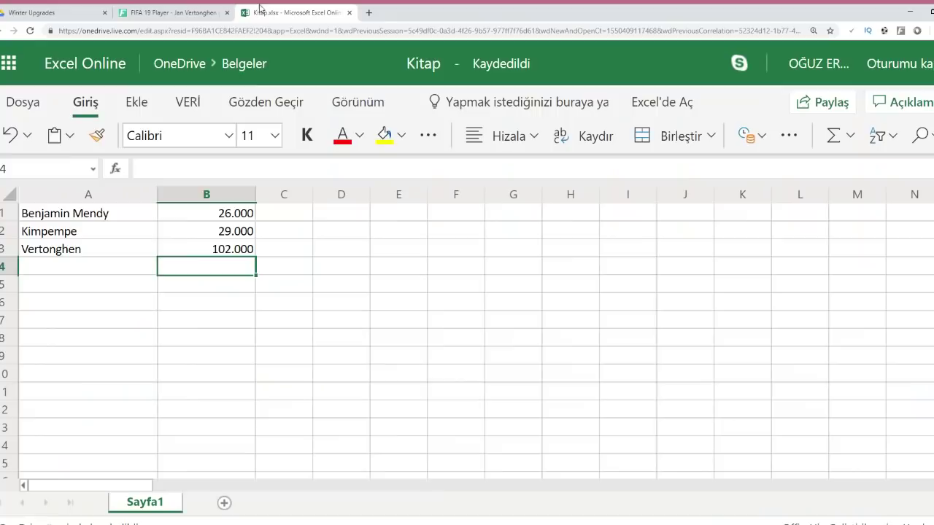
{"action": "left_click", "coordinate": [137, 284]}
{"action": "left_click", "coordinate": [228, 255]}
{"action": "left_click", "coordinate": [146, 232]}
{"action": "left_click", "coordinate": [150, 216]}
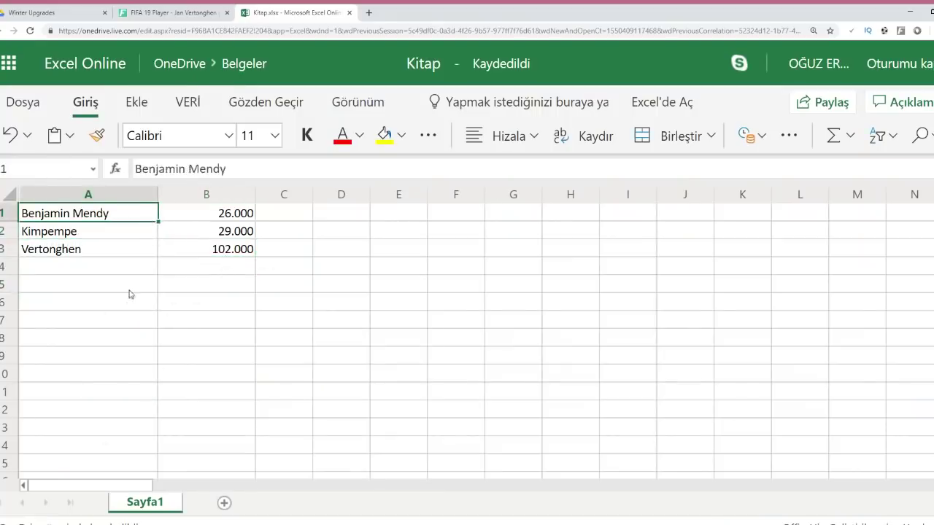
{"action": "scroll", "coordinate": [117, 327], "scroll_direction": "down", "scroll_amount": 5}
{"action": "scroll", "coordinate": [138, 398], "scroll_direction": "up", "scroll_amount": 4}
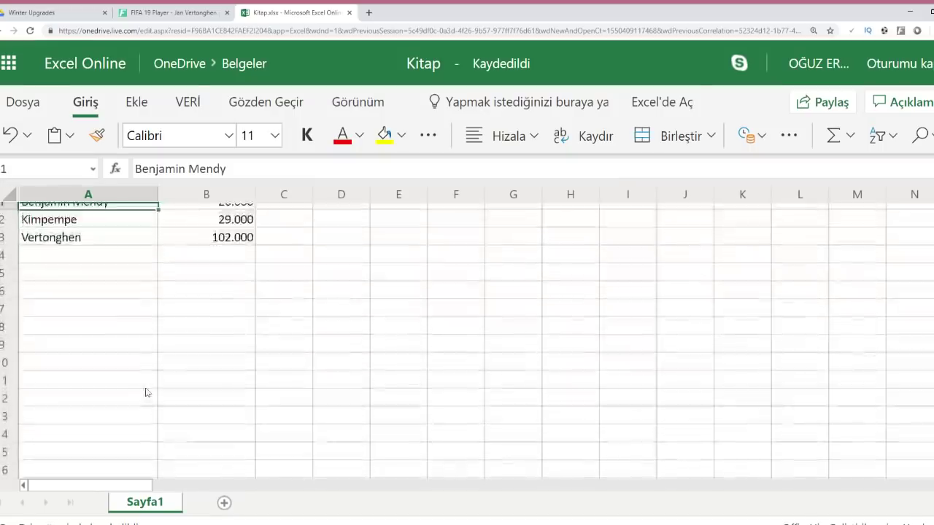
{"action": "left_click", "coordinate": [113, 299]}
{"action": "left_click", "coordinate": [183, 261]}
- Switch to FUTBIN, search for vazq, open Lucas Vázquez's 84-rated CL card and examine its PS4 prices
{"action": "left_click", "coordinate": [162, 8]}
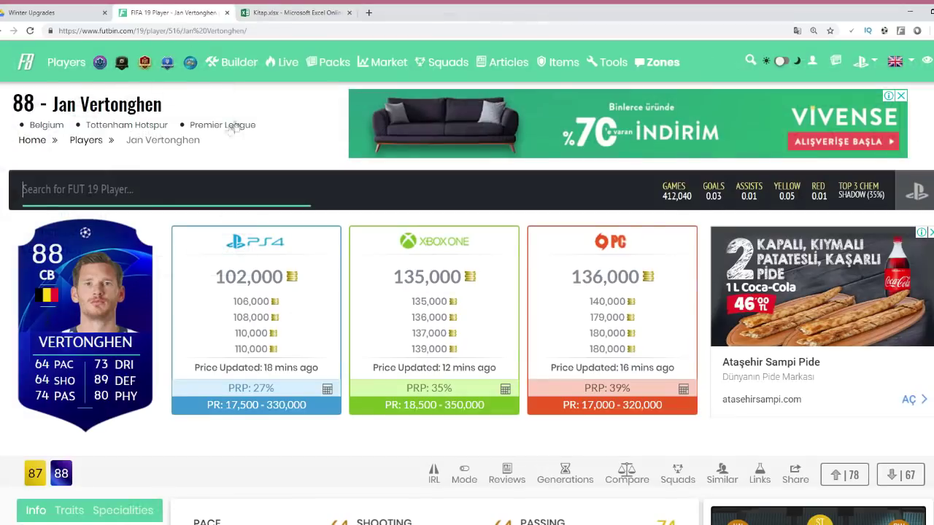
{"action": "left_click", "coordinate": [187, 185]}
{"action": "type", "text": "vazq"}
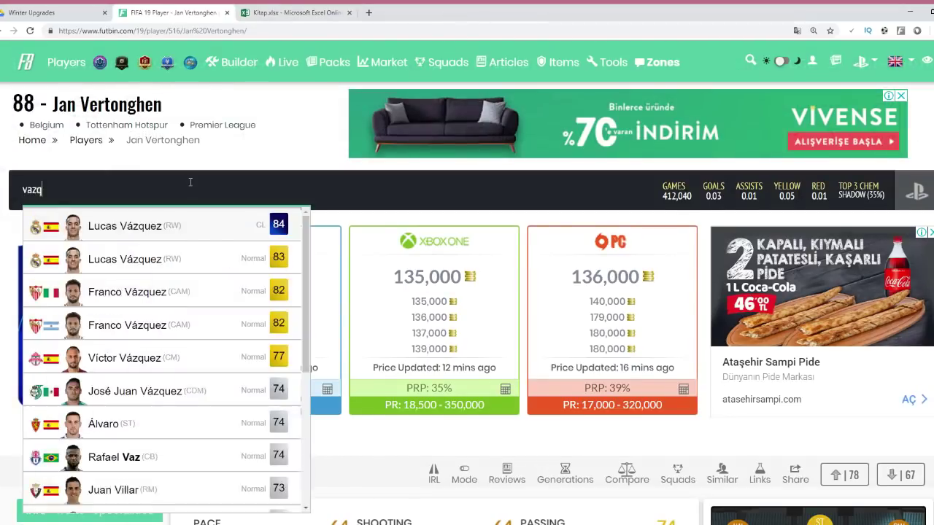
{"action": "left_click", "coordinate": [187, 231]}
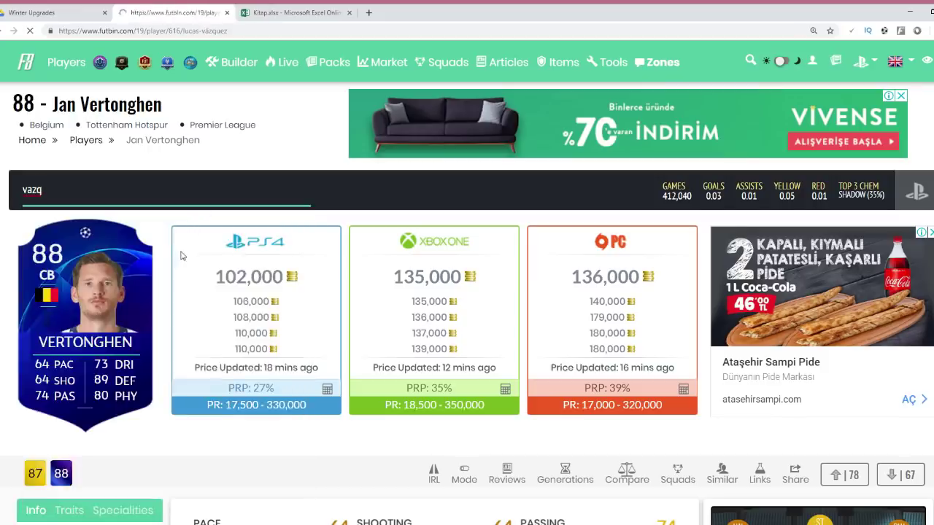
{"action": "scroll", "coordinate": [181, 277], "scroll_direction": "down", "scroll_amount": 6}
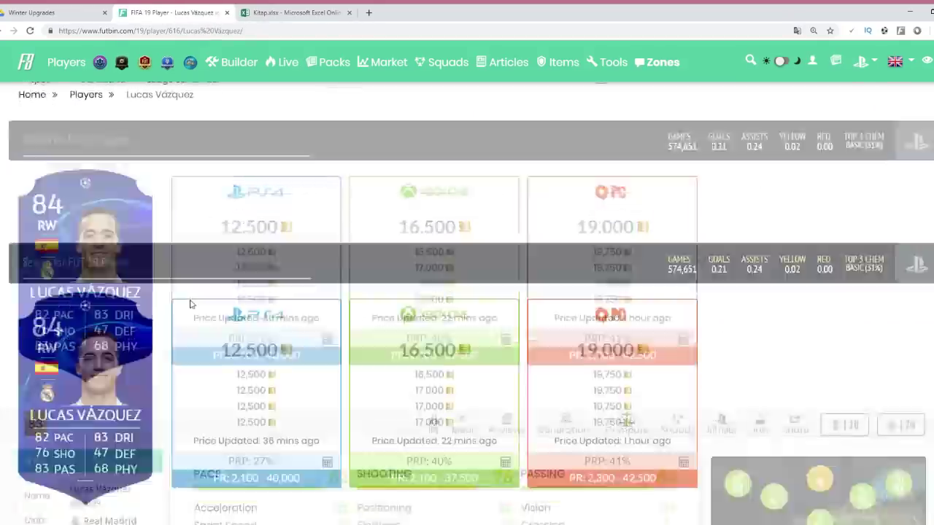
{"action": "scroll", "coordinate": [273, 334], "scroll_direction": "up", "scroll_amount": 4}
{"action": "scroll", "coordinate": [219, 333], "scroll_direction": "up", "scroll_amount": 2}
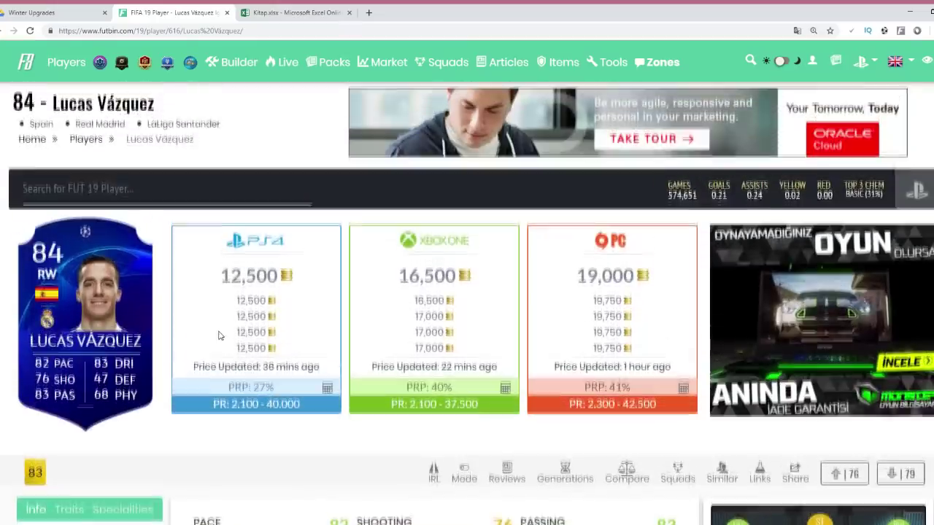
{"action": "scroll", "coordinate": [161, 182], "scroll_direction": "down", "scroll_amount": 1}
{"action": "scroll", "coordinate": [151, 124], "scroll_direction": "up", "scroll_amount": 1}
- Copy Lucas Vázquez's name from FUTBIN into A4 of the Kitap workbook and enter the price 12.500 in B4
{"action": "left_click_drag", "start_coordinate": [162, 110], "coordinate": [56, 106]}
{"action": "key", "text": "ctrl+c"}
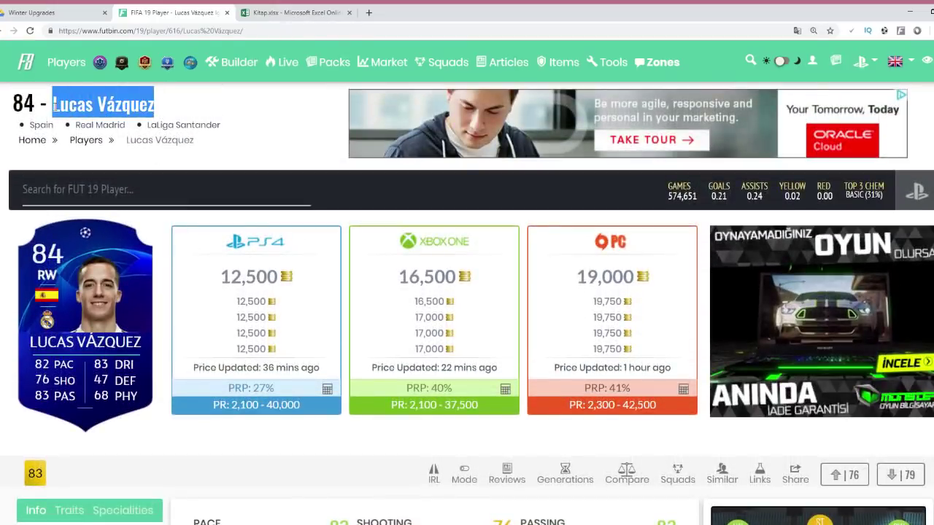
{"action": "left_click", "coordinate": [298, 9]}
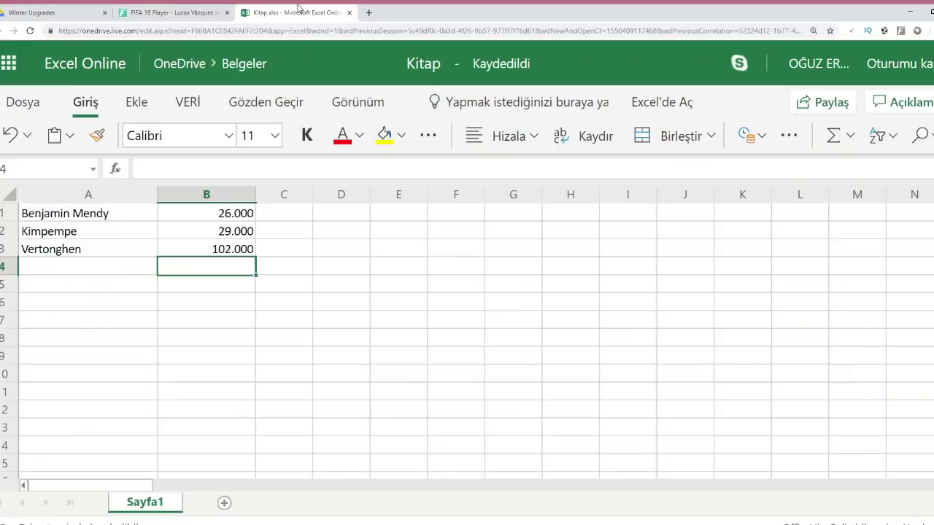
{"action": "left_click", "coordinate": [71, 264]}
{"action": "key", "text": "ctrl+v"}
{"action": "left_click", "coordinate": [220, 271]}
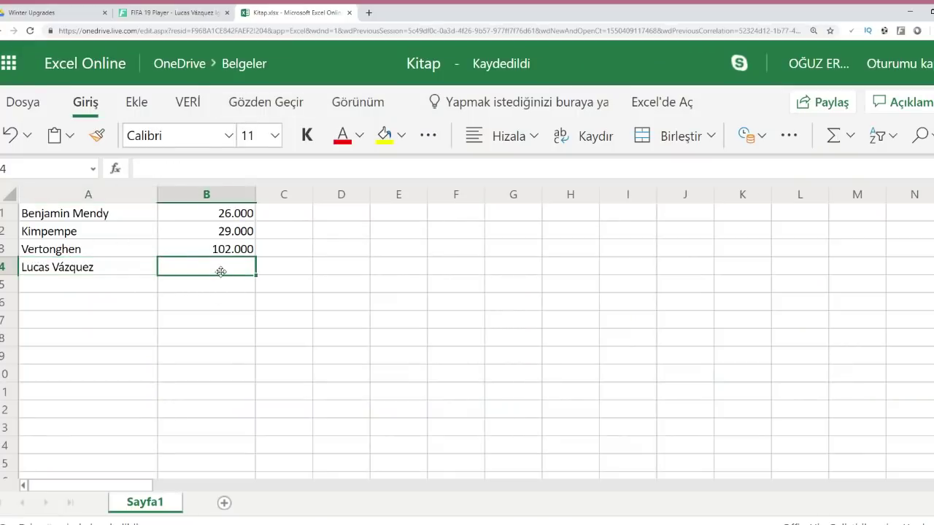
{"action": "type", "text": "12.500"}
{"action": "key", "text": "Return"}
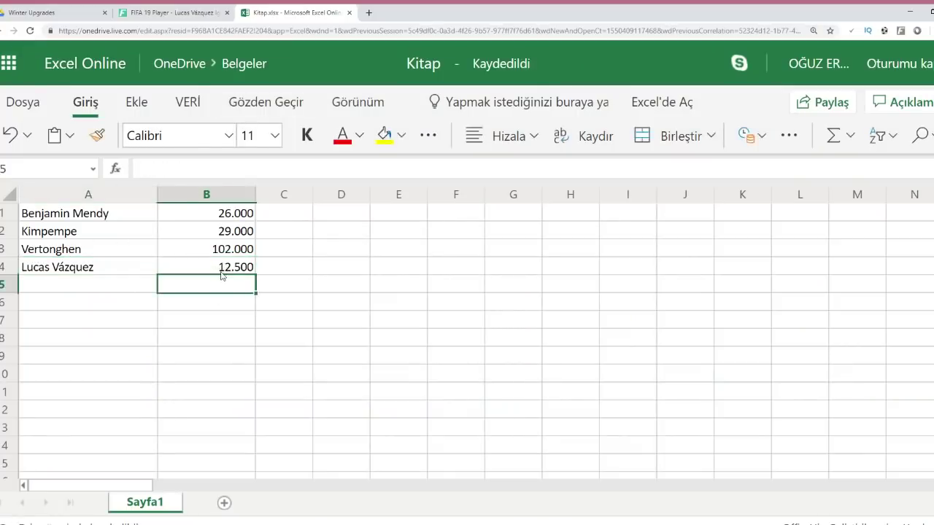
- Review the recorded player names in column A and their prices in column B
{"action": "left_click", "coordinate": [37, 266]}
{"action": "left_click", "coordinate": [89, 194]}
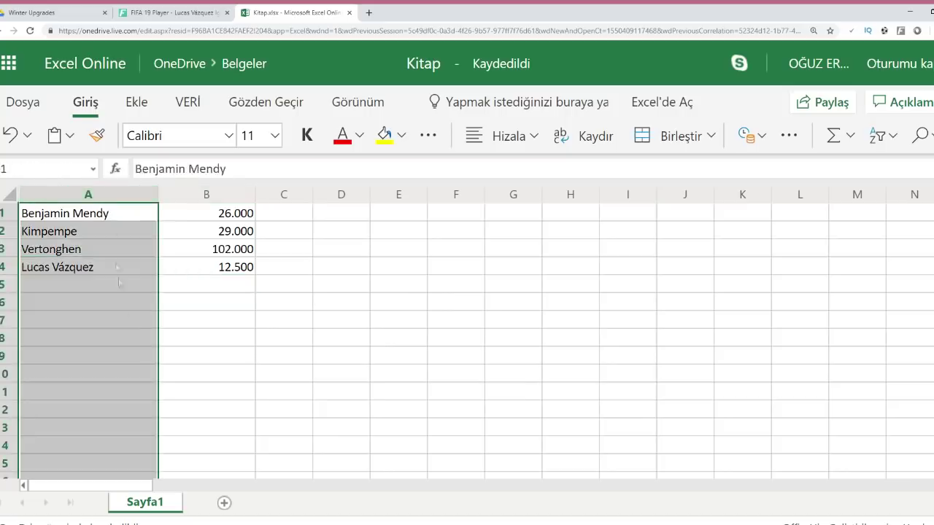
{"action": "left_click", "coordinate": [124, 329]}
{"action": "left_click", "coordinate": [277, 361]}
{"action": "left_click", "coordinate": [248, 298]}
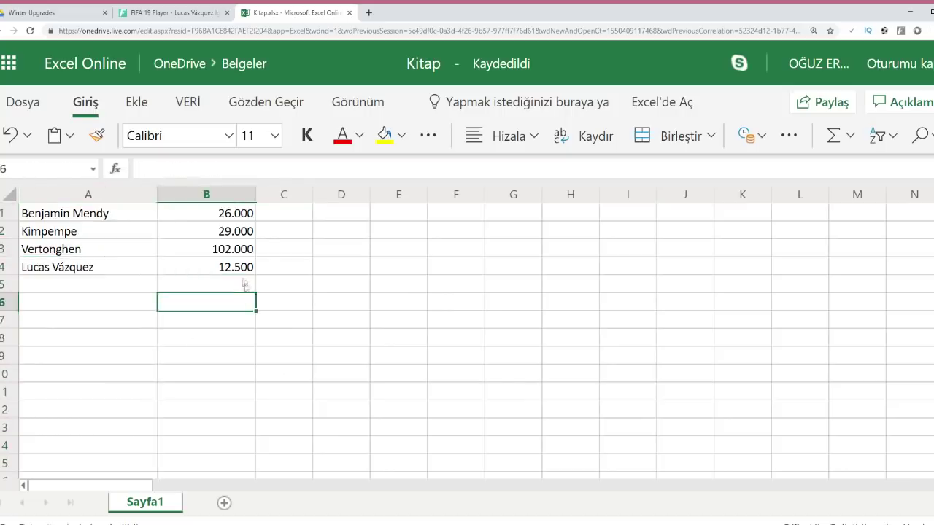
{"action": "scroll", "coordinate": [127, 297], "scroll_direction": "down", "scroll_amount": 3}
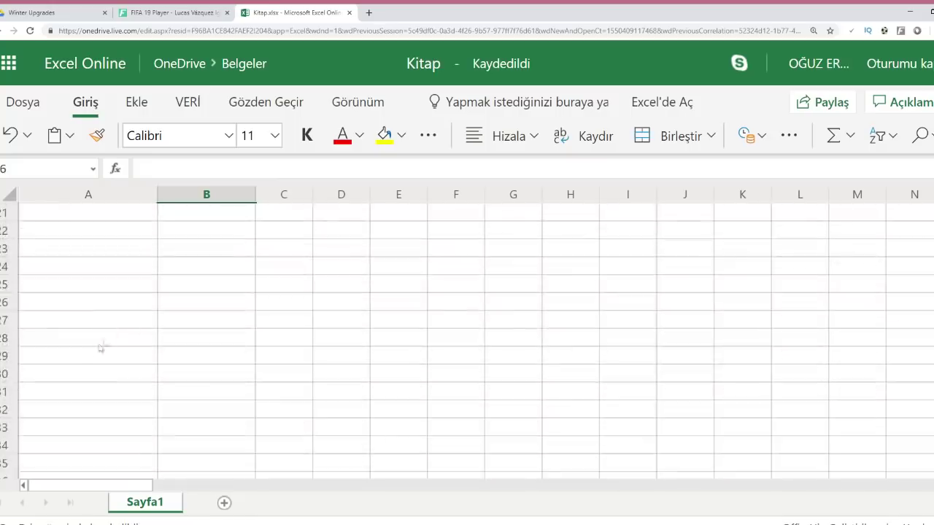
{"action": "scroll", "coordinate": [186, 379], "scroll_direction": "up", "scroll_amount": 3}
{"action": "left_click", "coordinate": [203, 251]}
{"action": "left_click", "coordinate": [229, 216]}
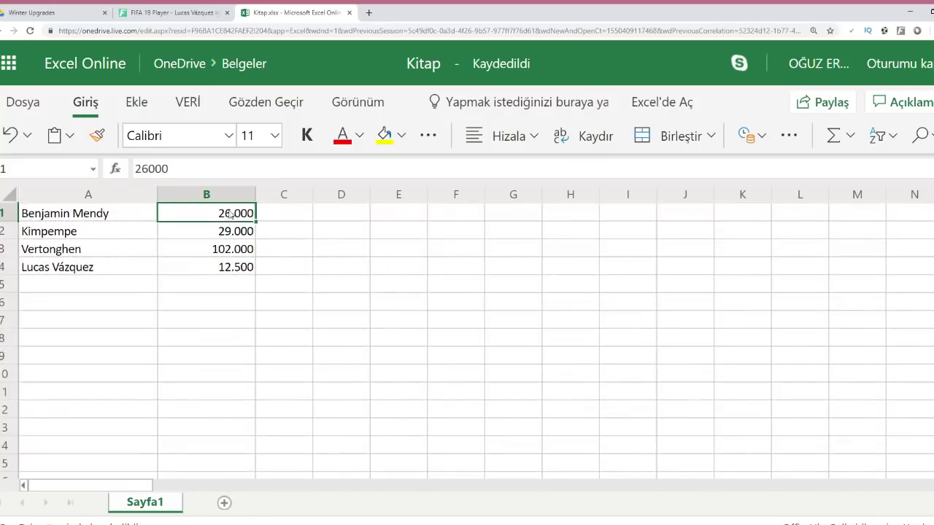
{"action": "left_click", "coordinate": [131, 217]}
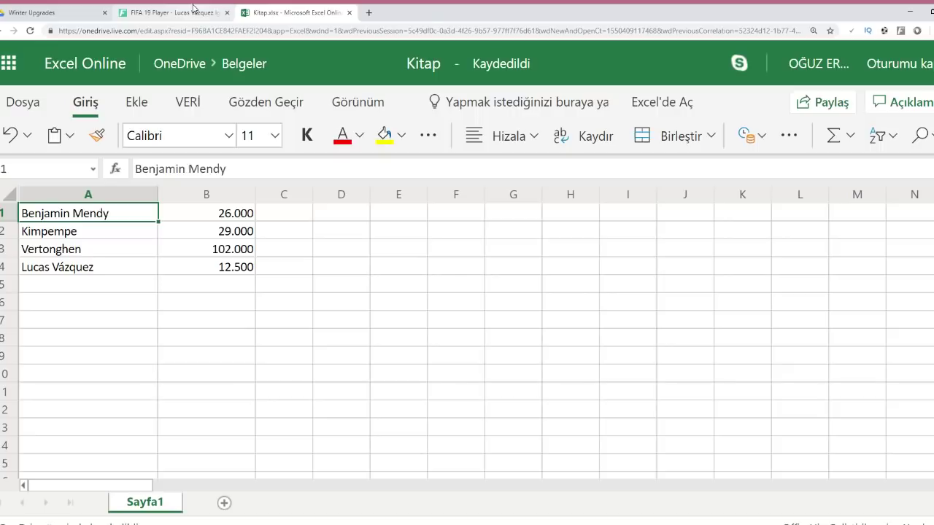
{"action": "left_click", "coordinate": [218, 286]}
{"action": "left_click", "coordinate": [248, 214]}
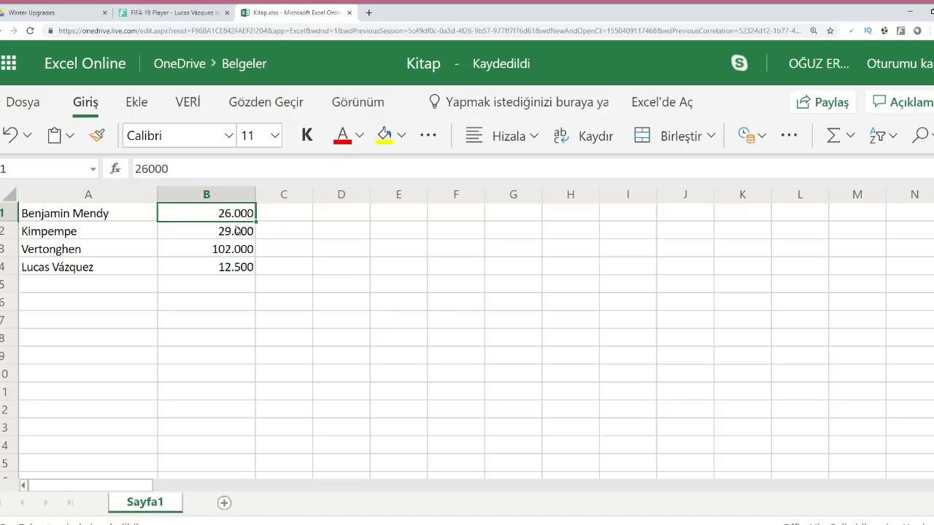
{"action": "left_click", "coordinate": [240, 256]}
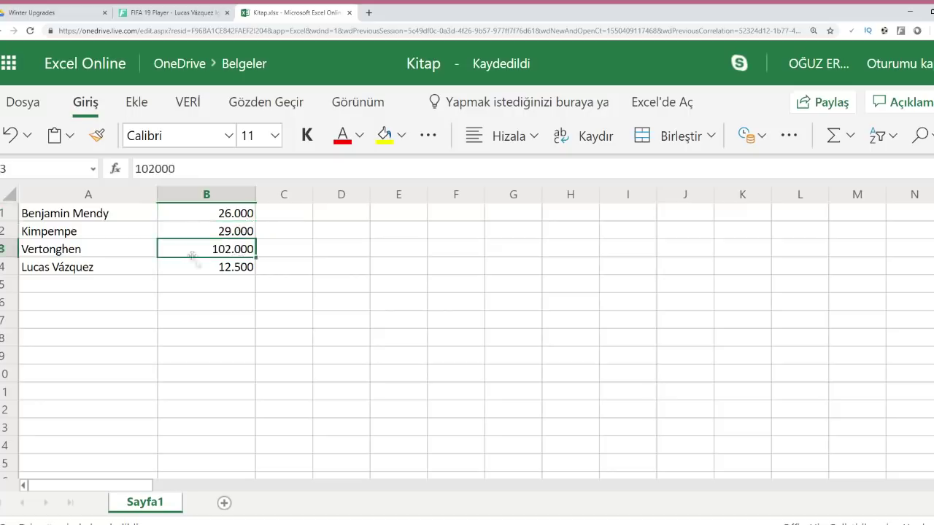
- Switch to FUTBIN, search for bail and open Eric Bailly's 83-rated CL card
{"action": "left_click", "coordinate": [170, 13]}
{"action": "left_click", "coordinate": [176, 190]}
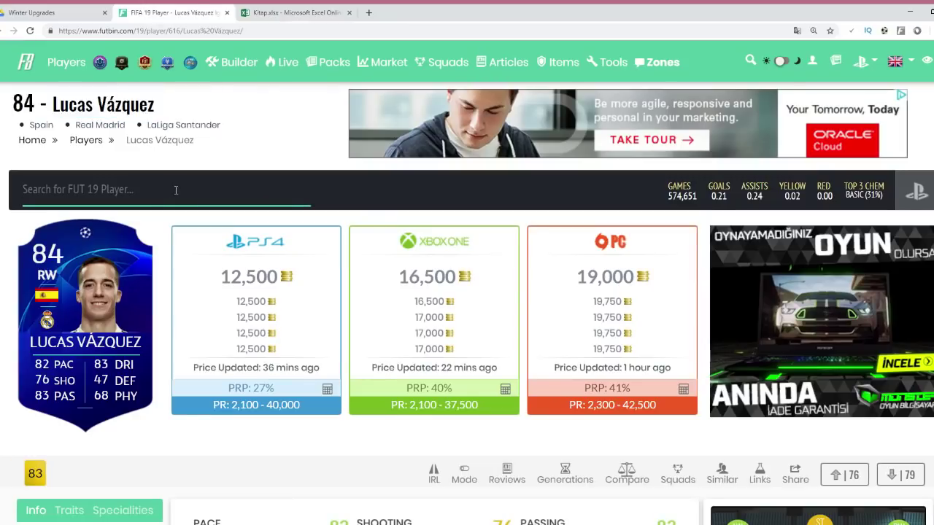
{"action": "type", "text": "bail"}
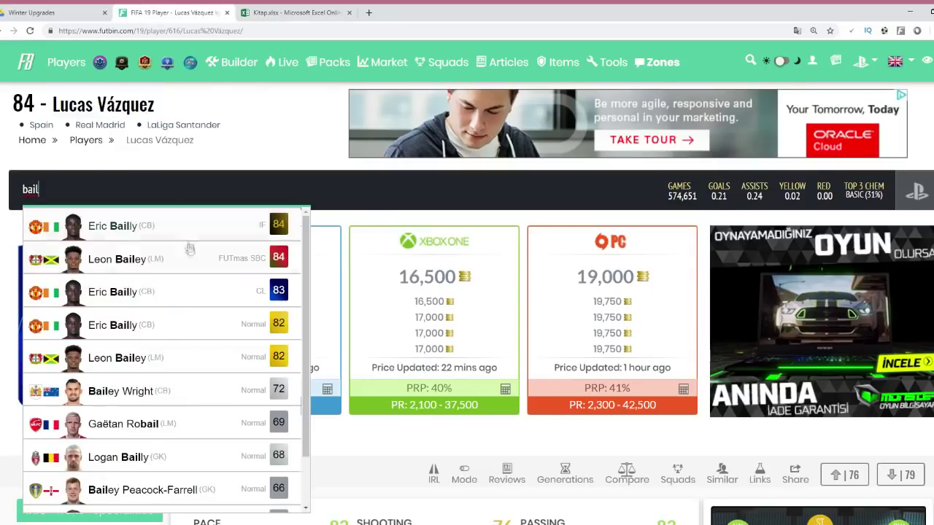
{"action": "left_click", "coordinate": [224, 295]}
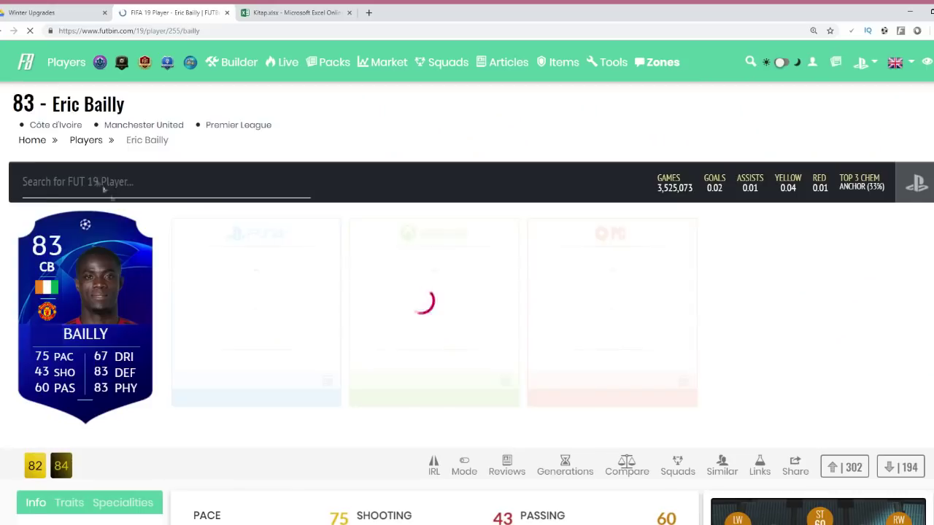
- Copy Eric Bailly's name from FUTBIN into A5 of the Kitap workbook and enter the price 14.000 in B5
{"action": "left_click_drag", "start_coordinate": [125, 106], "coordinate": [50, 105]}
{"action": "key", "text": "ctrl+c"}
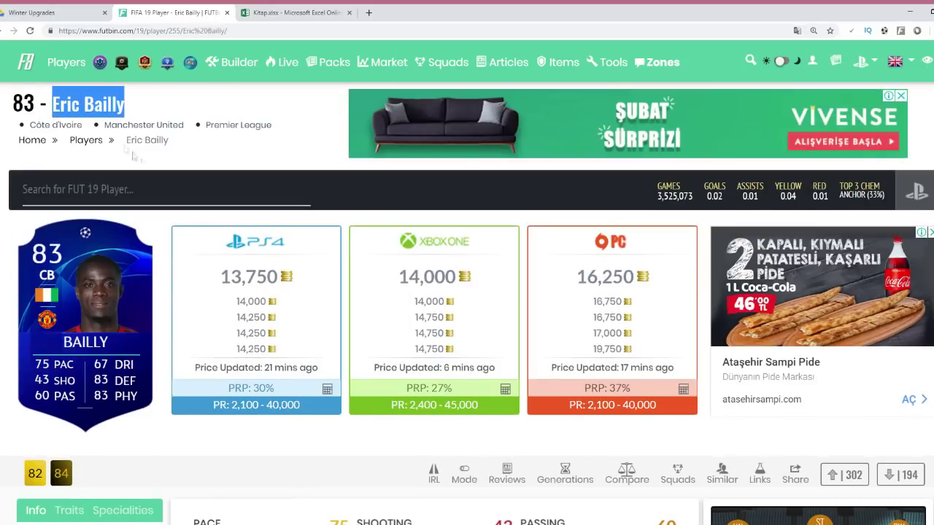
{"action": "left_click", "coordinate": [267, 12]}
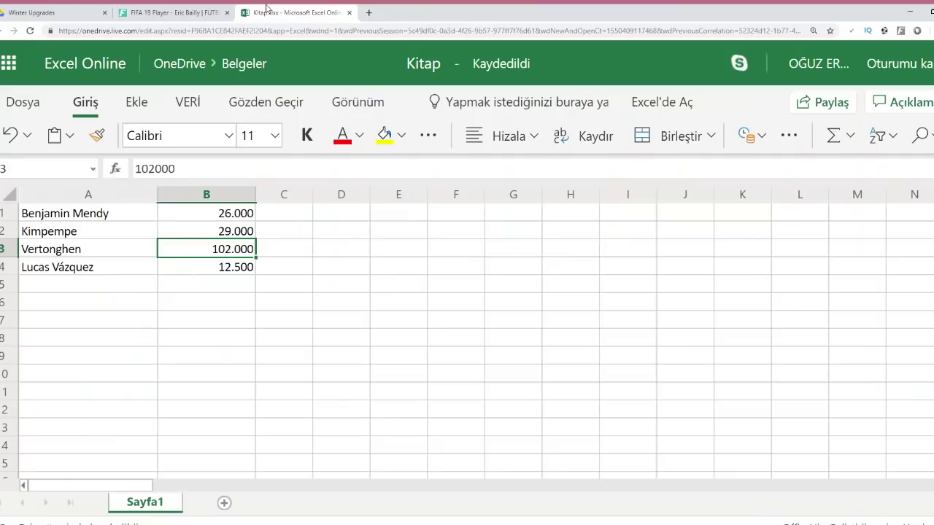
{"action": "left_click", "coordinate": [107, 287]}
{"action": "key", "text": "ctrl+v"}
{"action": "left_click", "coordinate": [223, 290]}
{"action": "type", "text": "14.000"}
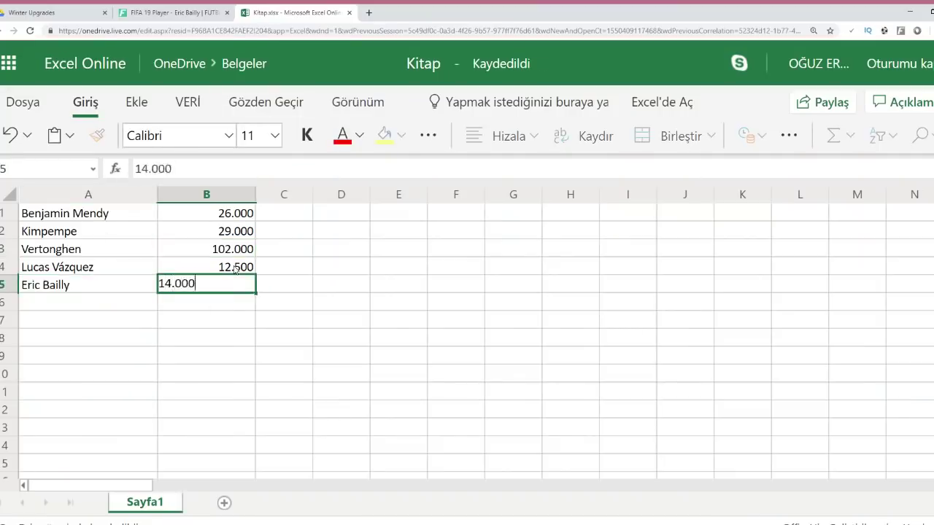
{"action": "key", "text": "Return"}
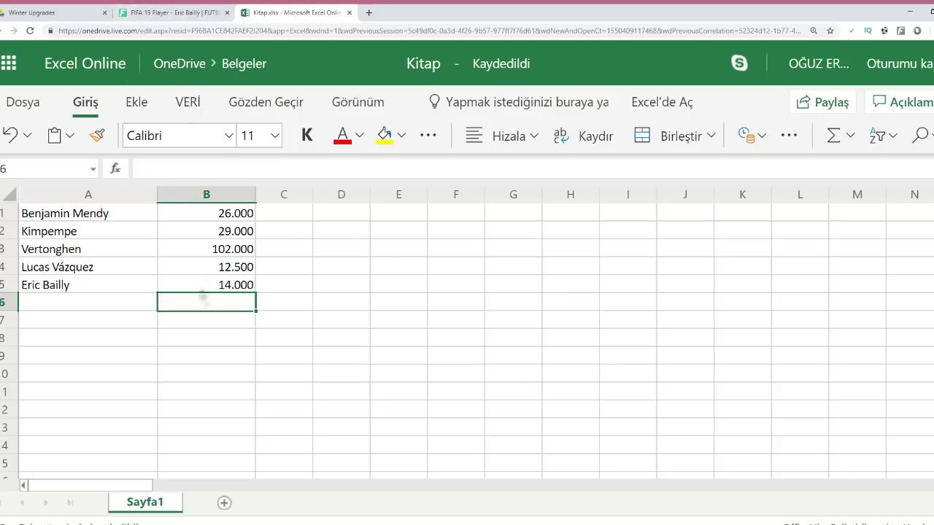
- Review the recorded players from Benjamin Mendy to Eric Bailly together with their prices in column B
{"action": "left_click", "coordinate": [136, 270]}
{"action": "left_click", "coordinate": [117, 219]}
{"action": "left_click", "coordinate": [194, 214]}
{"action": "left_click", "coordinate": [115, 219]}
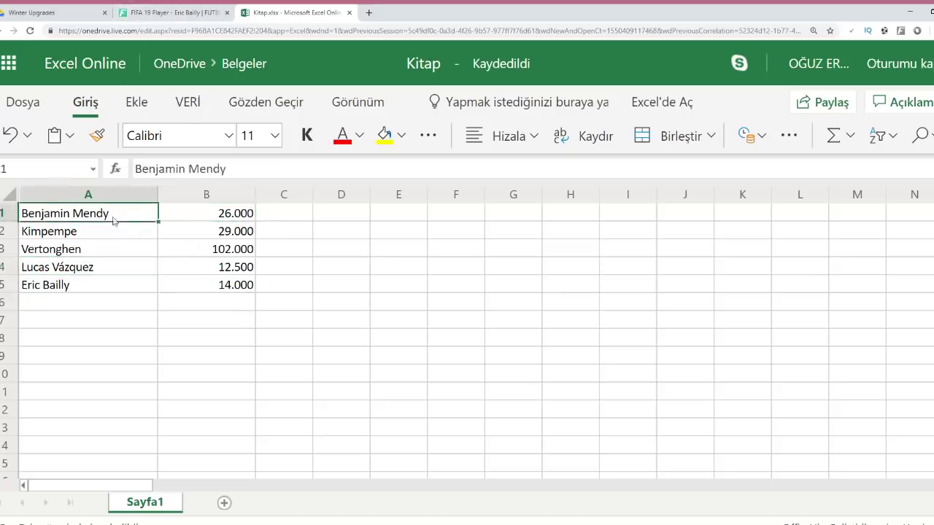
{"action": "left_click", "coordinate": [175, 236]}
{"action": "left_click", "coordinate": [139, 239]}
{"action": "left_click", "coordinate": [142, 264]}
{"action": "left_click", "coordinate": [215, 266]}
{"action": "left_click", "coordinate": [136, 250]}
{"action": "left_click", "coordinate": [118, 270]}
{"action": "left_click", "coordinate": [114, 288]}
{"action": "left_click", "coordinate": [105, 216]}
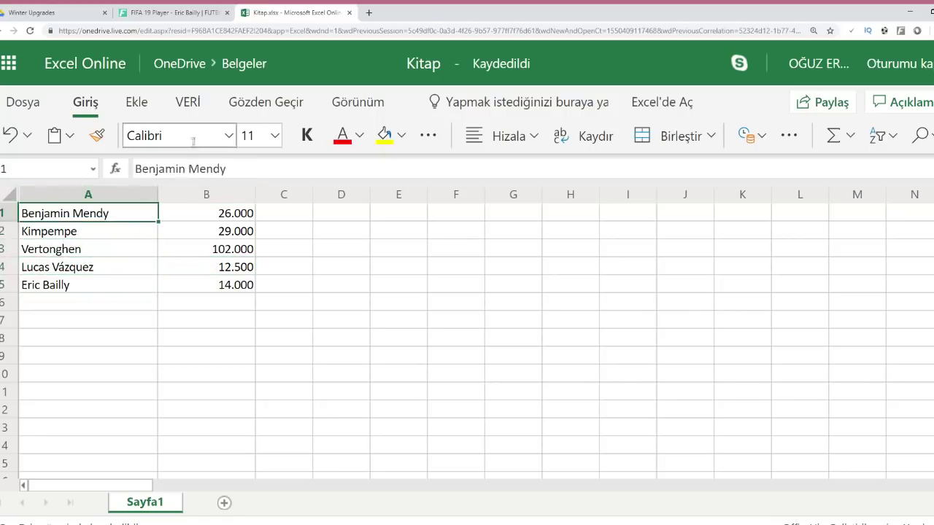
- Recheck Eric Bailly's card prices on FUTBIN and go back through the five recorded rows of the Kitap workbook
{"action": "key", "text": "ctrl+shift+Tab"}
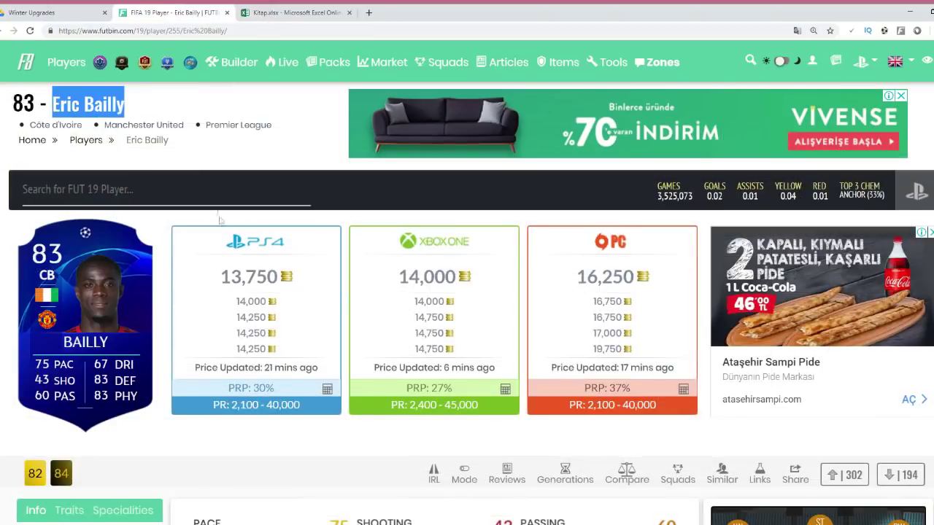
{"action": "key", "text": "ctrl+Tab"}
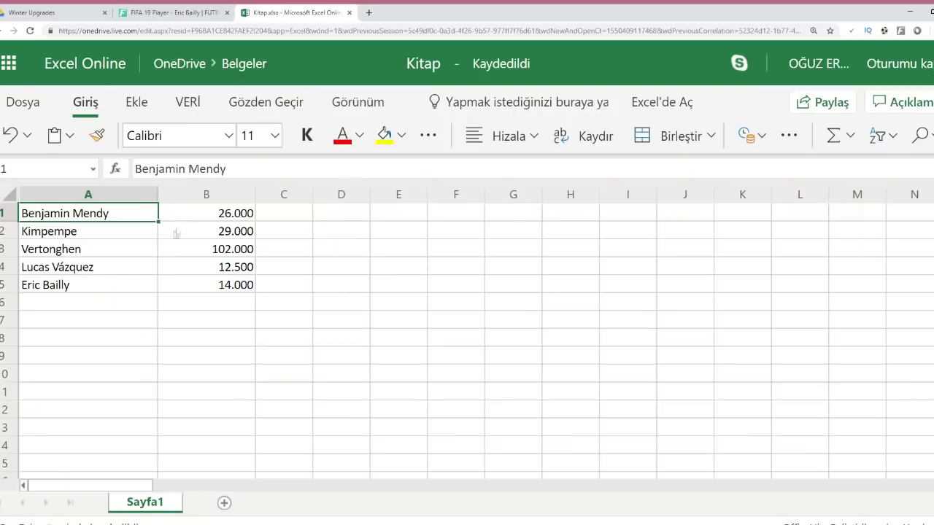
{"action": "left_click", "coordinate": [121, 297]}
{"action": "left_click", "coordinate": [119, 290]}
{"action": "left_click", "coordinate": [193, 289]}
{"action": "left_click", "coordinate": [198, 269]}
{"action": "left_click", "coordinate": [117, 249]}
{"action": "left_click", "coordinate": [201, 249]}
{"action": "left_click", "coordinate": [202, 235]}
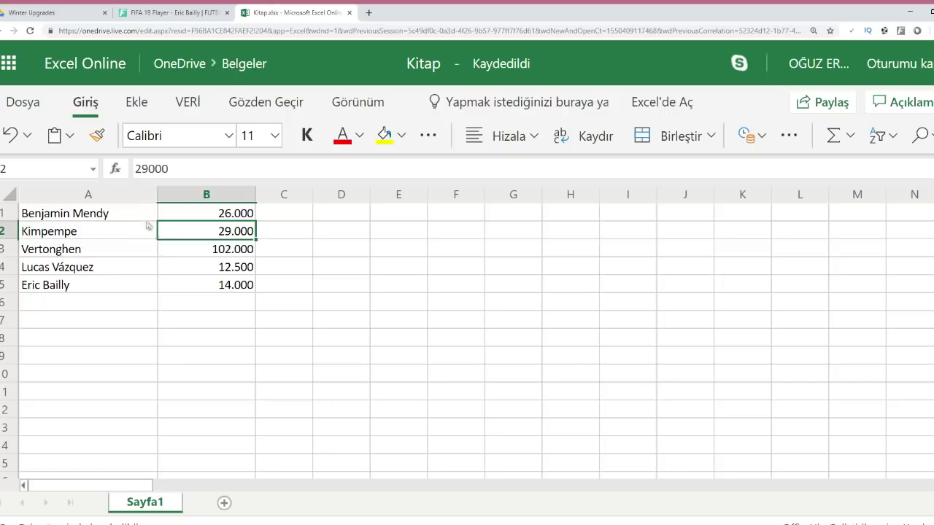
{"action": "left_click", "coordinate": [124, 229]}
{"action": "left_click", "coordinate": [125, 213]}
{"action": "left_click", "coordinate": [202, 214]}
{"action": "left_click", "coordinate": [150, 219]}
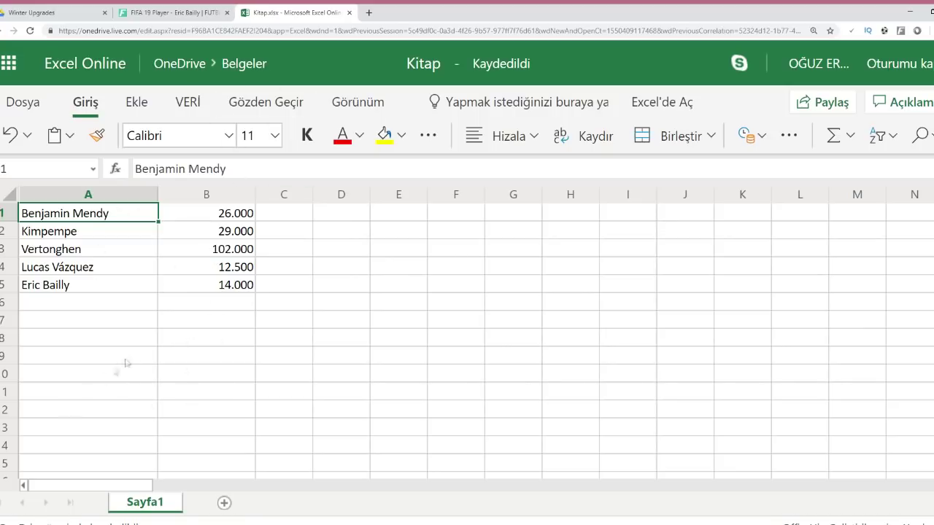
{"action": "scroll", "coordinate": [109, 365], "scroll_direction": "down", "scroll_amount": 1}
{"action": "left_click", "coordinate": [141, 386]}
{"action": "scroll", "coordinate": [148, 369], "scroll_direction": "up", "scroll_amount": 1}
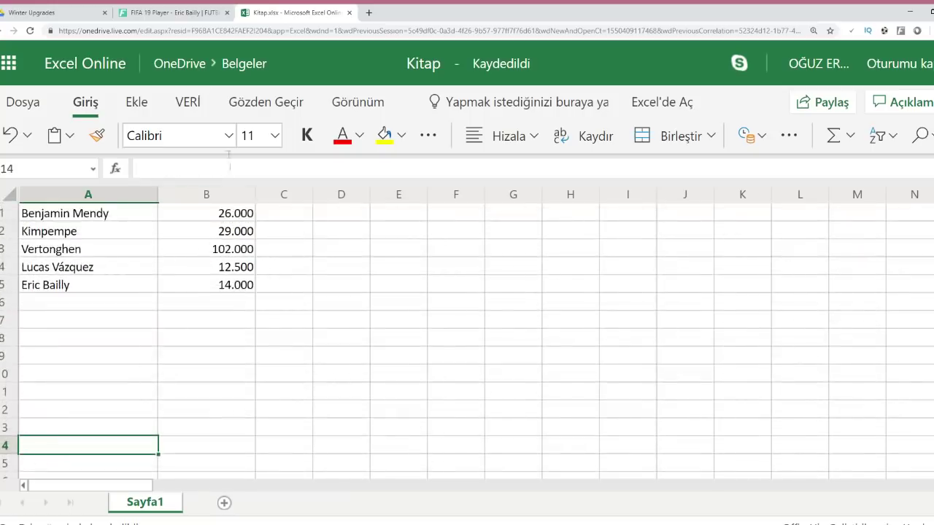
- Switch to FUTBIN, search for matuidi and open Blaise Matuidi's 86-rated CL card
{"action": "left_click", "coordinate": [208, 12]}
{"action": "left_click", "coordinate": [223, 182]}
{"action": "type", "text": "matuidi"}
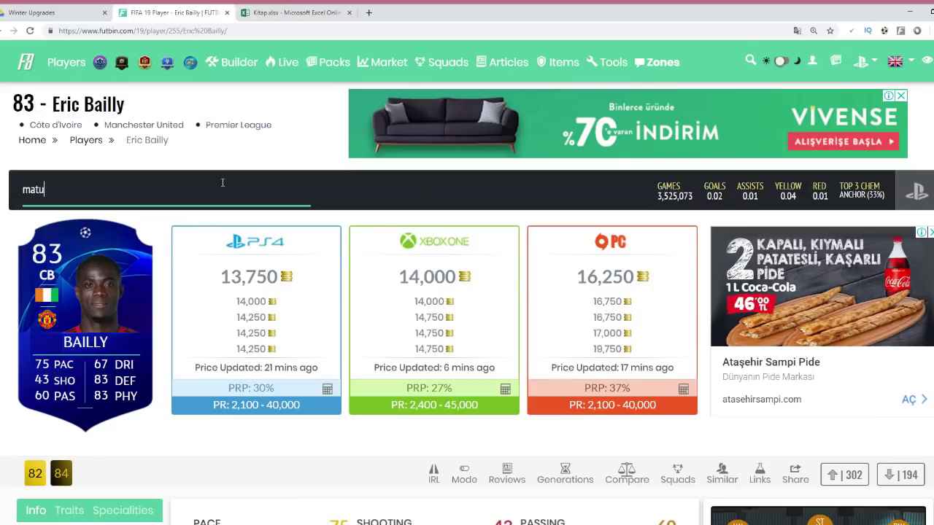
{"action": "left_click", "coordinate": [209, 259]}
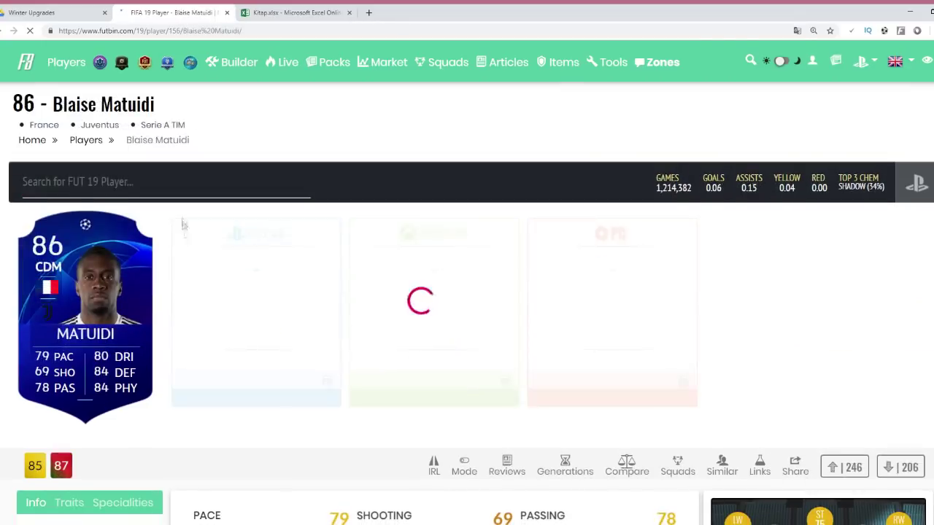
- Copy Blaise Matuidi's name from FUTBIN into A6 of the Kitap workbook and enter the price 104.000 in B6
{"action": "left_click_drag", "start_coordinate": [175, 109], "coordinate": [52, 104]}
{"action": "key", "text": "ctrl+c"}
{"action": "left_click", "coordinate": [285, 9]}
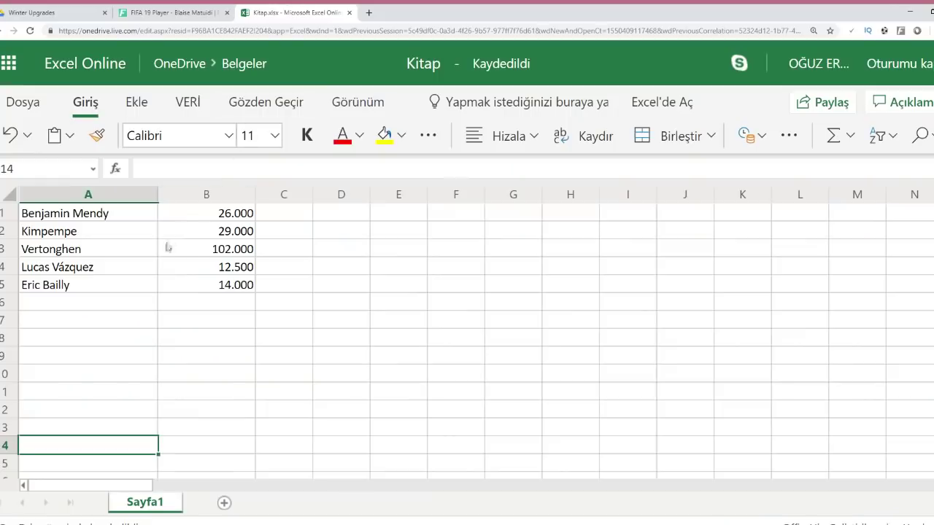
{"action": "left_click", "coordinate": [108, 302]}
{"action": "key", "text": "ctrl+v"}
{"action": "left_click", "coordinate": [226, 310]}
{"action": "type", "text": "104.000"}
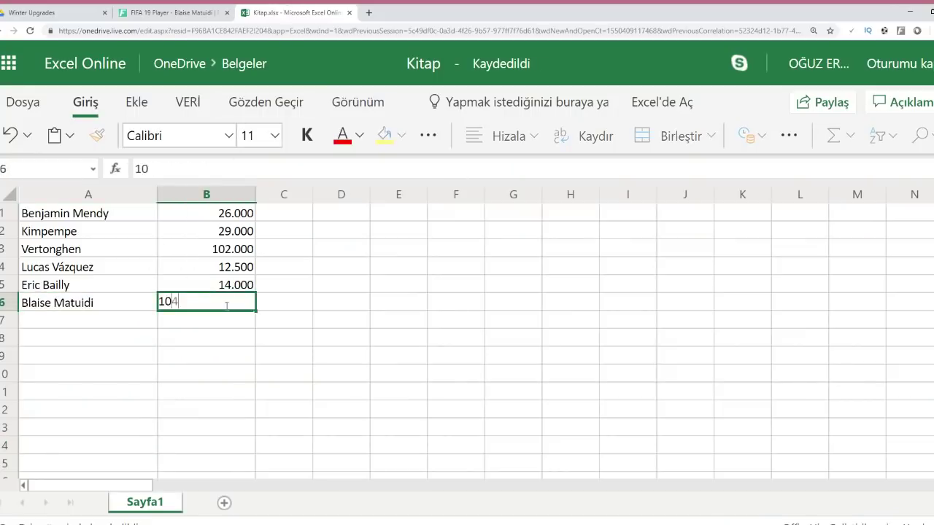
{"action": "key", "text": "Return"}
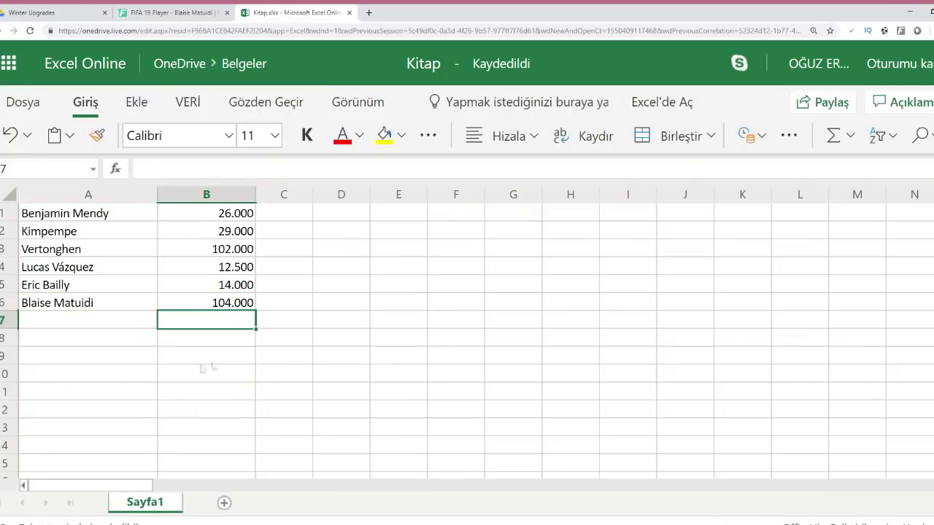
{"action": "left_click", "coordinate": [203, 369]}
{"action": "left_click", "coordinate": [107, 302]}
{"action": "left_click", "coordinate": [109, 326]}
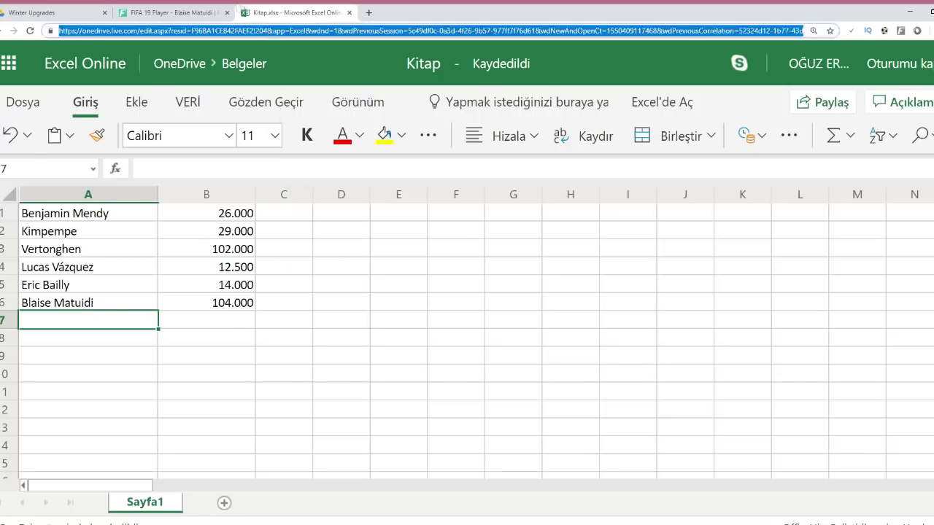
- Examine Matuidi's PS4 prices and daily price graph on FUTBIN, and return to his entry in the Kitap workbook
{"action": "left_click", "coordinate": [232, 8]}
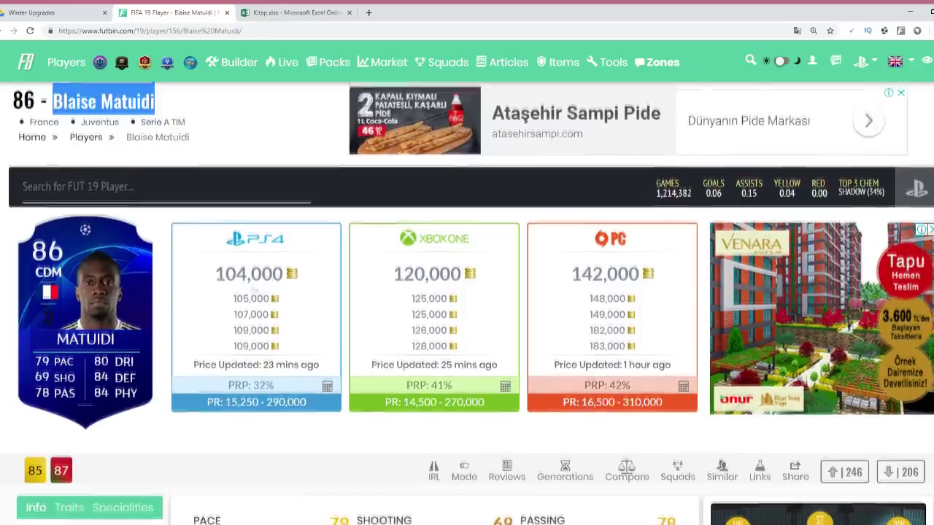
{"action": "scroll", "coordinate": [224, 311], "scroll_direction": "down", "scroll_amount": 7}
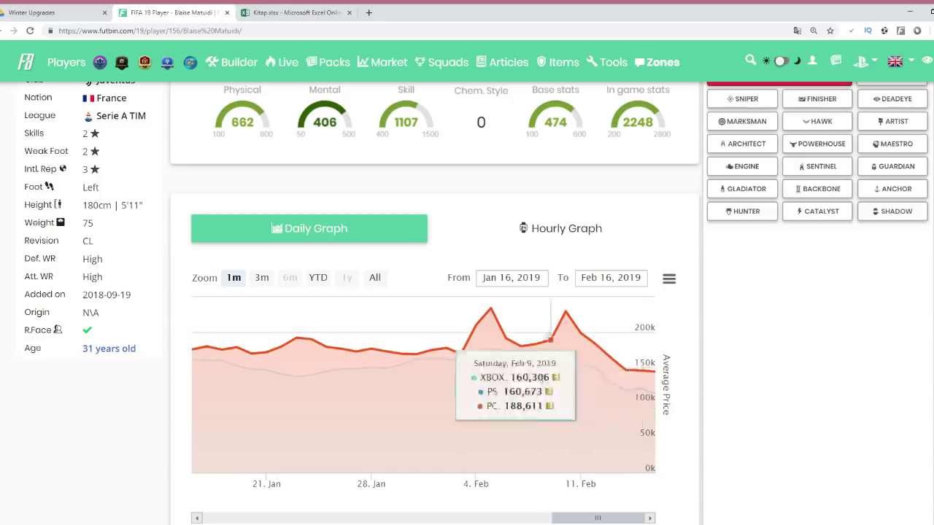
{"action": "scroll", "coordinate": [362, 336], "scroll_direction": "up", "scroll_amount": 7}
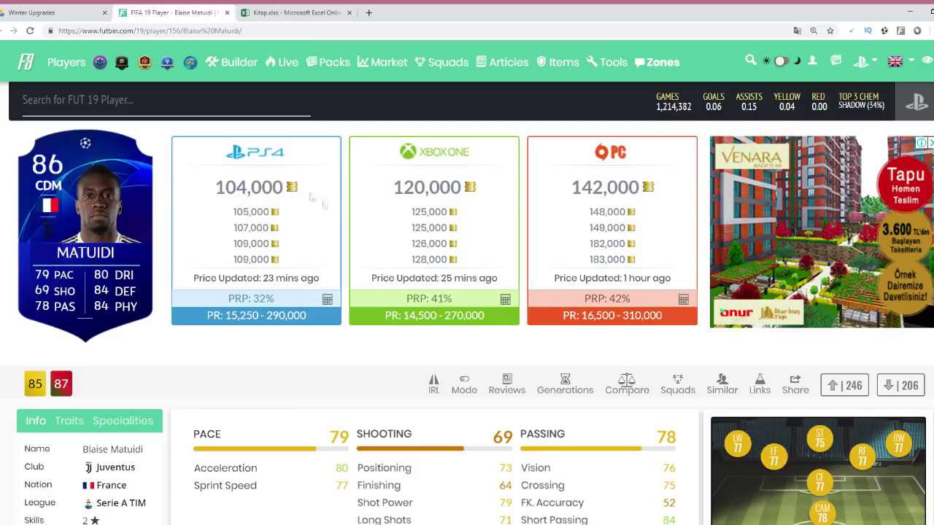
{"action": "double_click", "coordinate": [281, 212]}
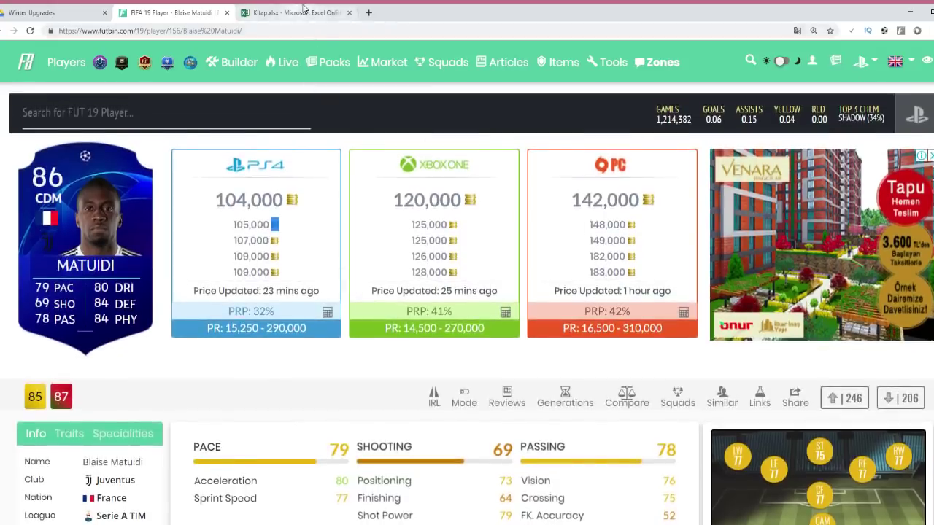
{"action": "left_click", "coordinate": [296, 12]}
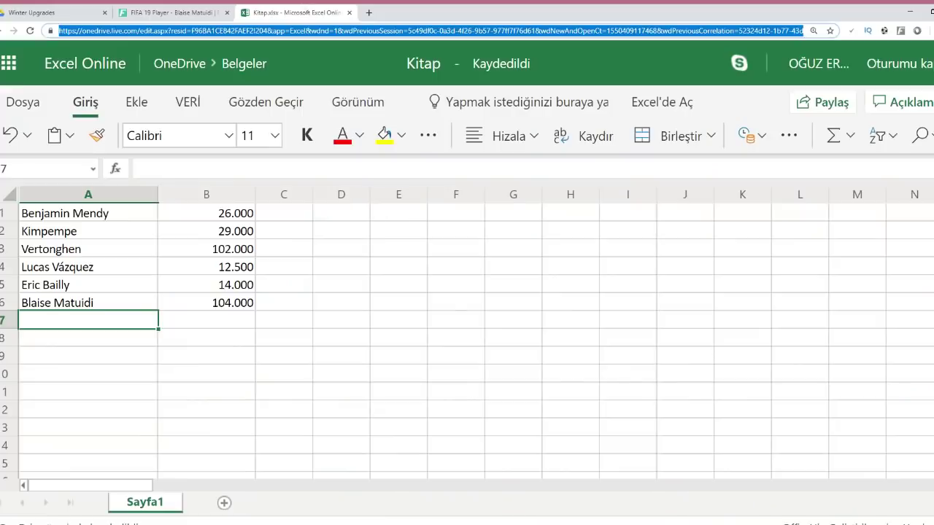
{"action": "left_click", "coordinate": [146, 292]}
{"action": "left_click", "coordinate": [139, 307]}
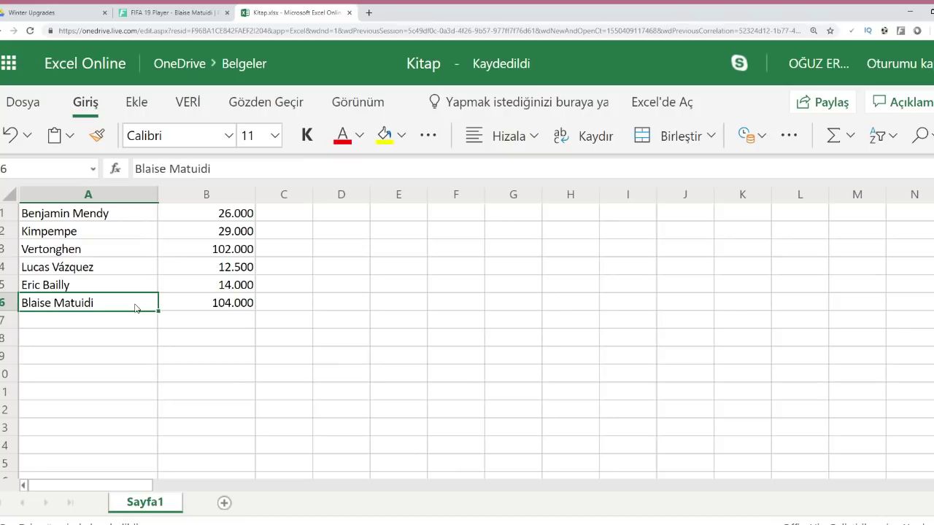
- Switch to FUTBIN, open the IndexUCL market index and examine the PlayStation 4 top up and top down player lists
{"action": "left_click", "coordinate": [186, 12]}
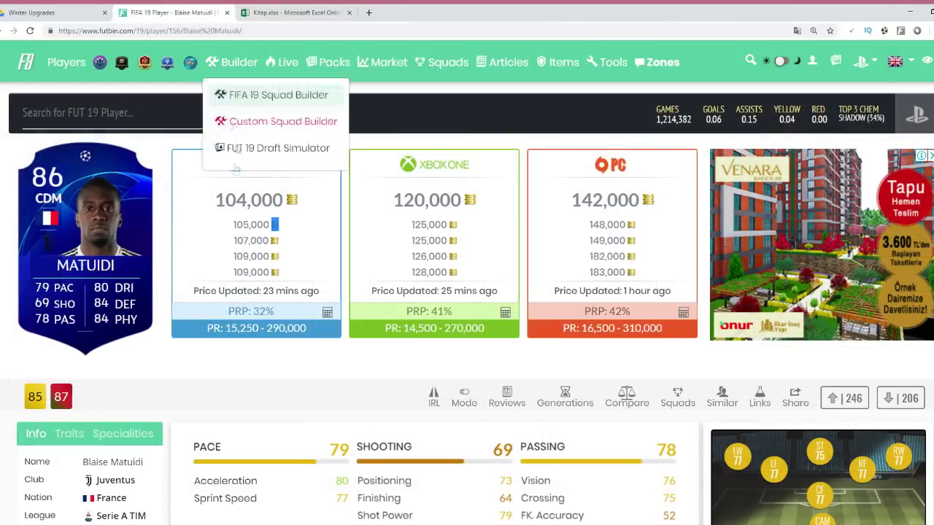
{"action": "mouse_move", "coordinate": [69, 64]}
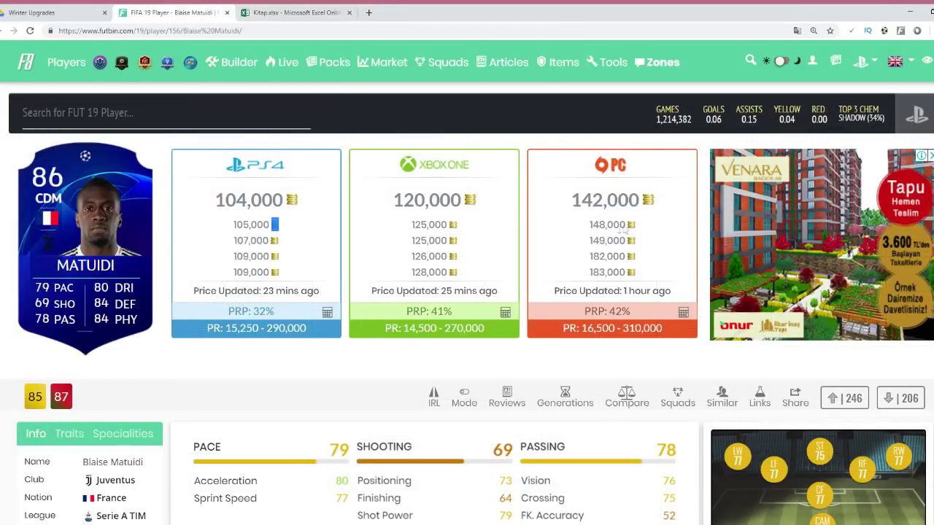
{"action": "mouse_move", "coordinate": [400, 66]}
{"action": "mouse_move", "coordinate": [371, 64]}
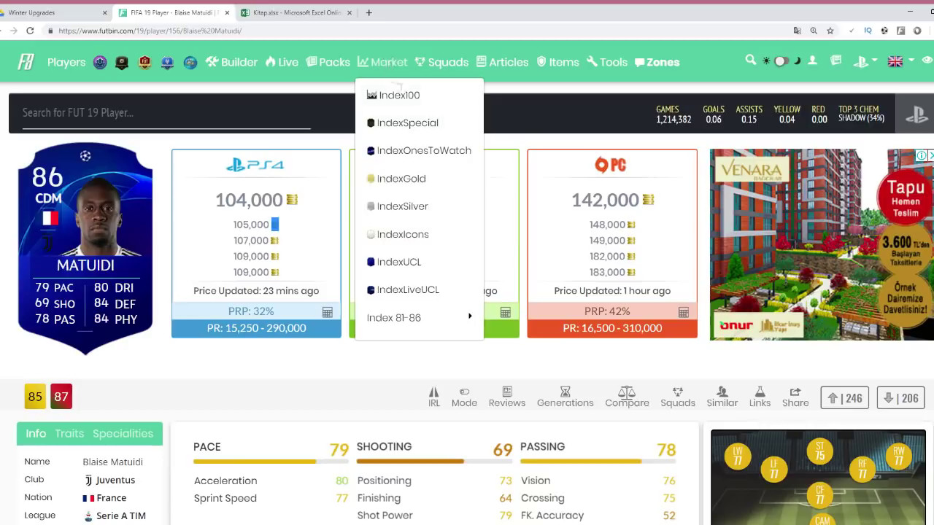
{"action": "left_click", "coordinate": [421, 264]}
{"action": "scroll", "coordinate": [301, 220], "scroll_direction": "down", "scroll_amount": 1}
{"action": "scroll", "coordinate": [301, 219], "scroll_direction": "down", "scroll_amount": 6}
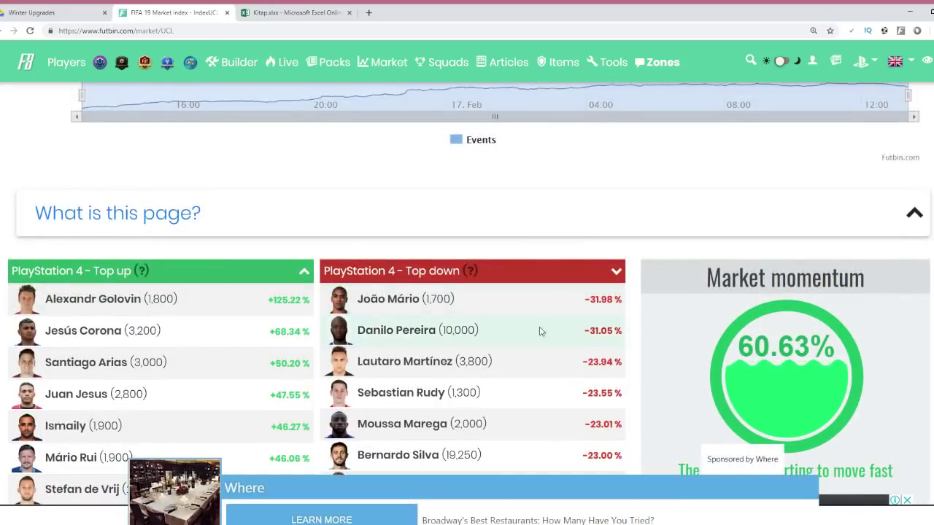
{"action": "scroll", "coordinate": [537, 329], "scroll_direction": "down", "scroll_amount": 2}
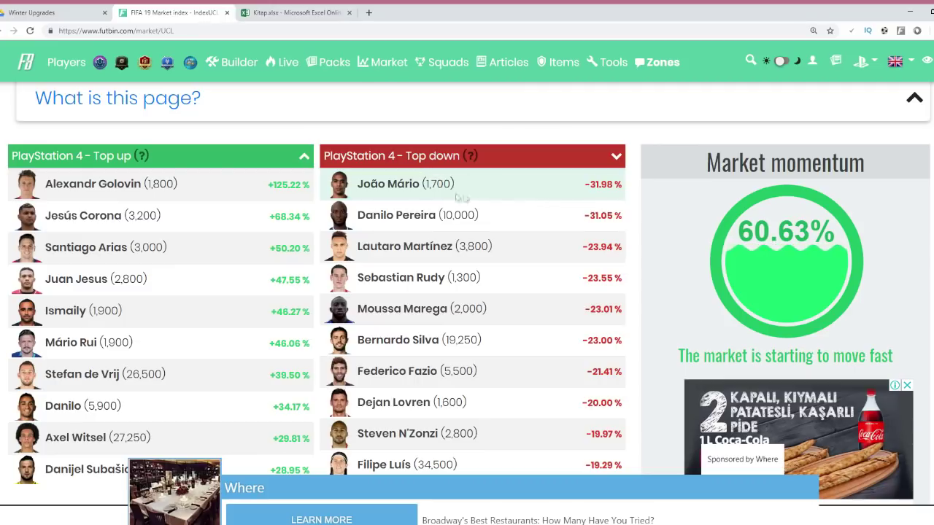
- Open Danilo Pereira's card from the top down list, examine his prices and daily graph, and return to the index
{"action": "left_click", "coordinate": [397, 216]}
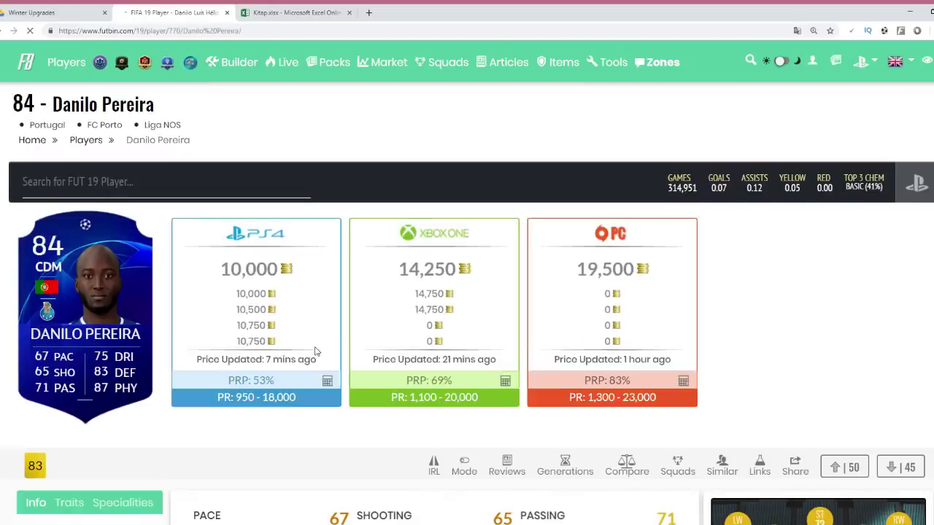
{"action": "scroll", "coordinate": [398, 345], "scroll_direction": "down", "scroll_amount": 3}
{"action": "scroll", "coordinate": [653, 398], "scroll_direction": "down", "scroll_amount": 8}
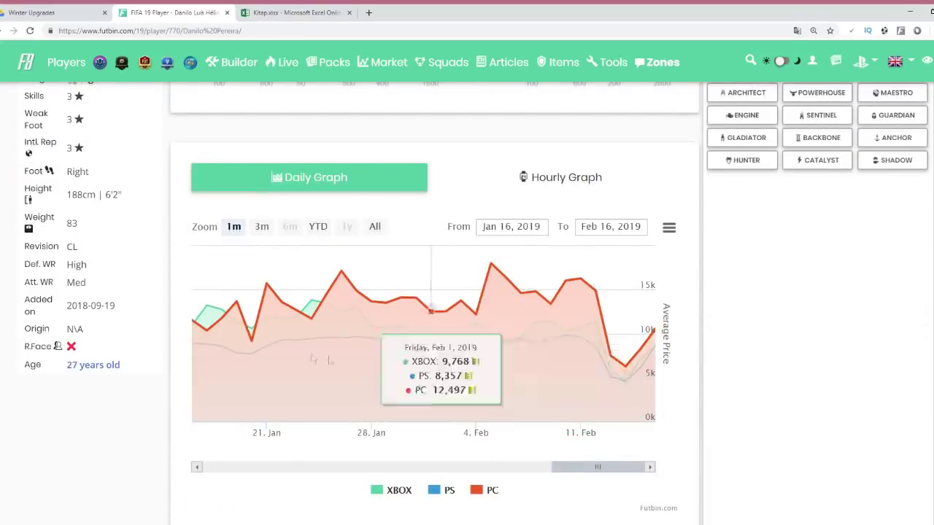
{"action": "scroll", "coordinate": [602, 361], "scroll_direction": "up", "scroll_amount": 10}
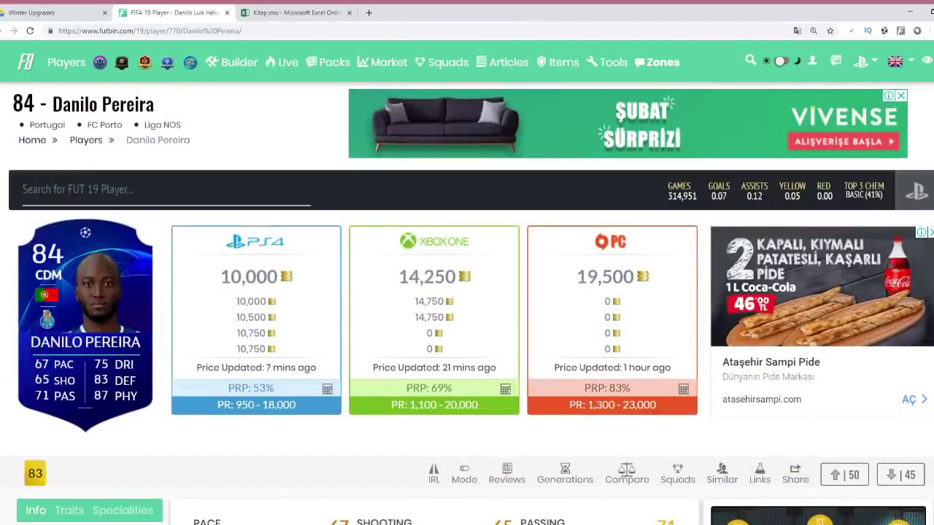
{"action": "key", "text": "alt+Left"}
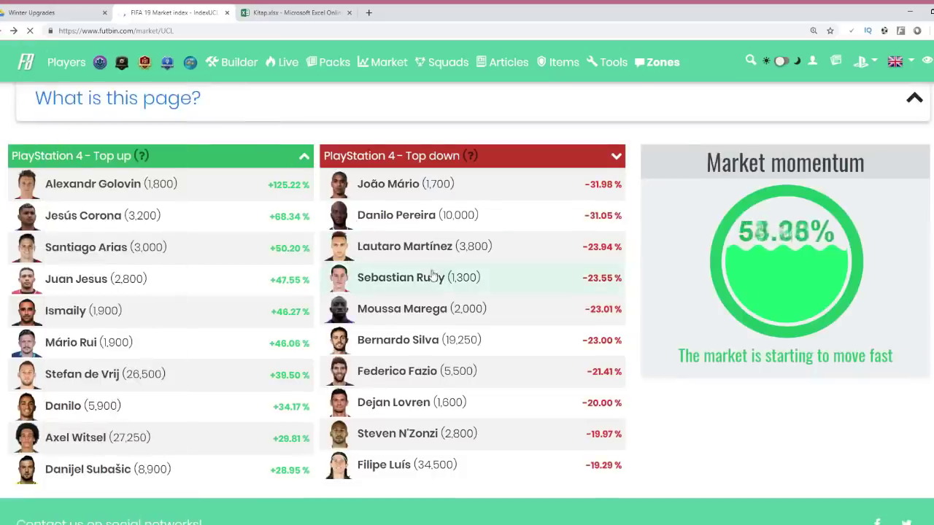
- Open João Mário's card from the IndexUCL top down list and examine his daily price graph and PS4 prices
{"action": "scroll", "coordinate": [467, 317], "scroll_direction": "down", "scroll_amount": 3}
{"action": "scroll", "coordinate": [474, 319], "scroll_direction": "up", "scroll_amount": 3}
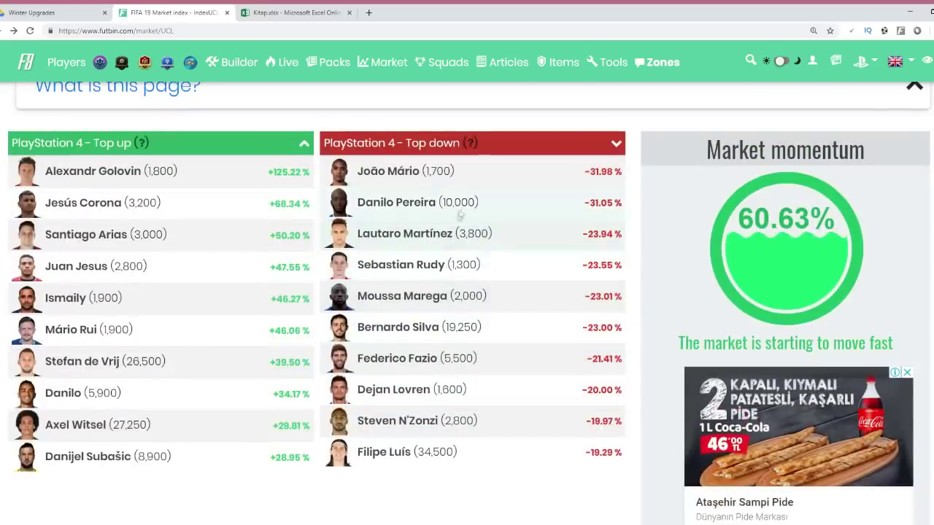
{"action": "left_click", "coordinate": [392, 173]}
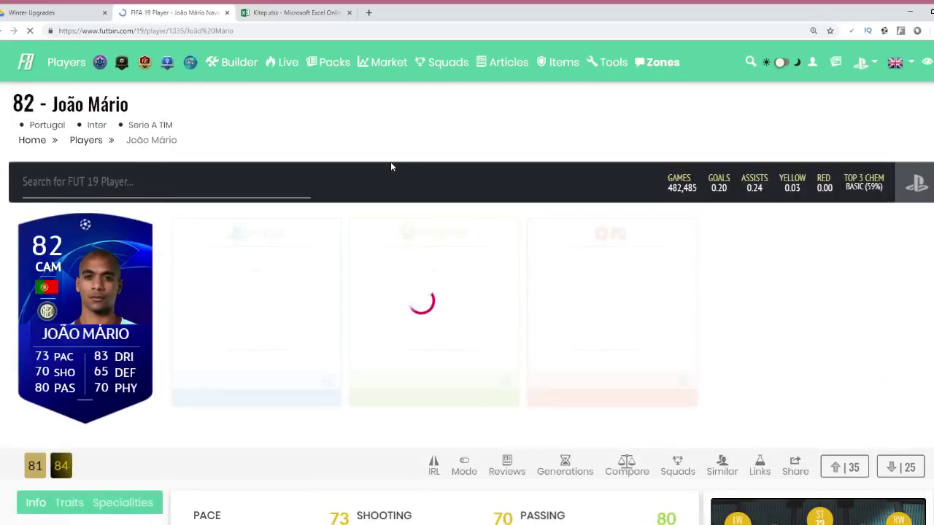
{"action": "scroll", "coordinate": [373, 299], "scroll_direction": "down", "scroll_amount": 5}
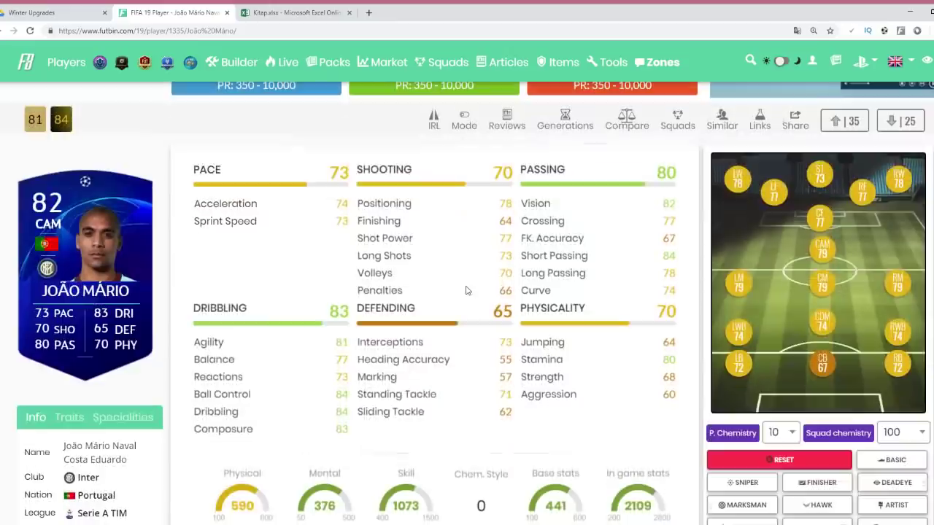
{"action": "key", "text": "ctrl+Tab"}
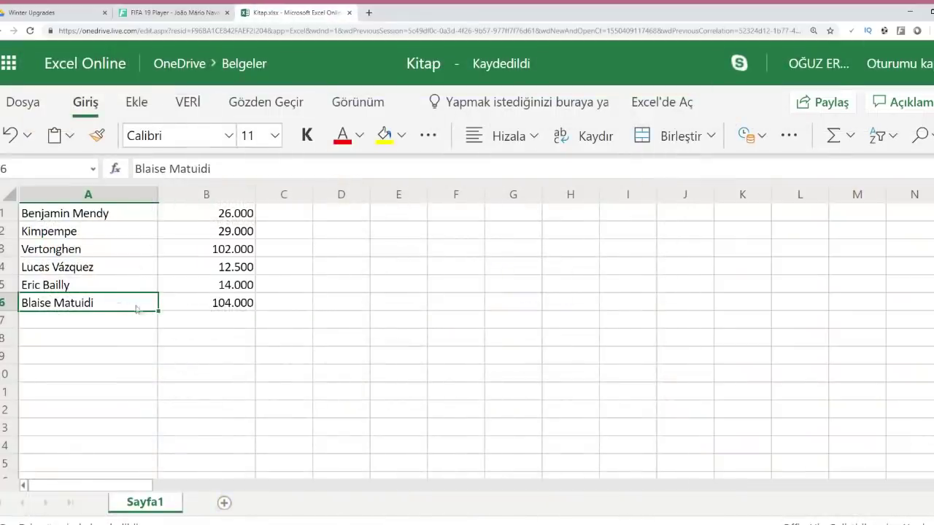
{"action": "key", "text": "ctrl+shift+Tab"}
{"action": "scroll", "coordinate": [655, 376], "scroll_direction": "down", "scroll_amount": 6}
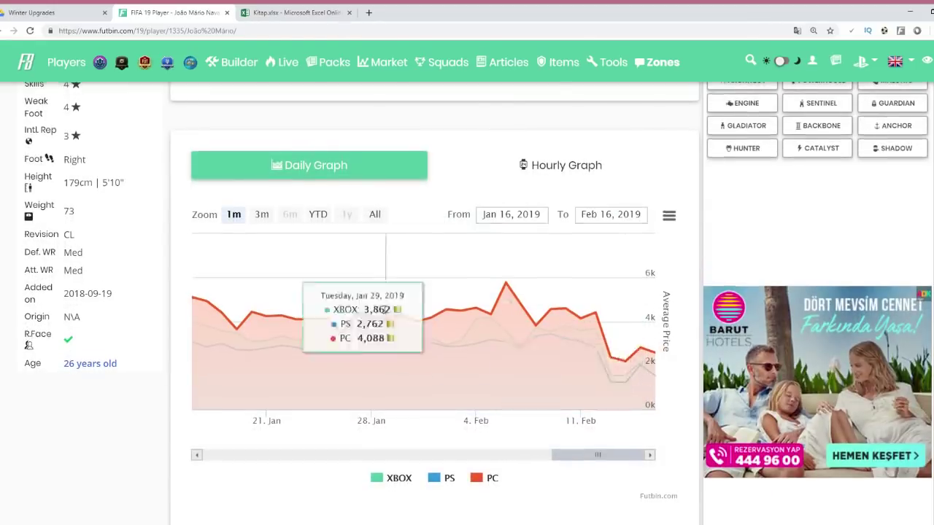
{"action": "scroll", "coordinate": [320, 284], "scroll_direction": "up", "scroll_amount": 10}
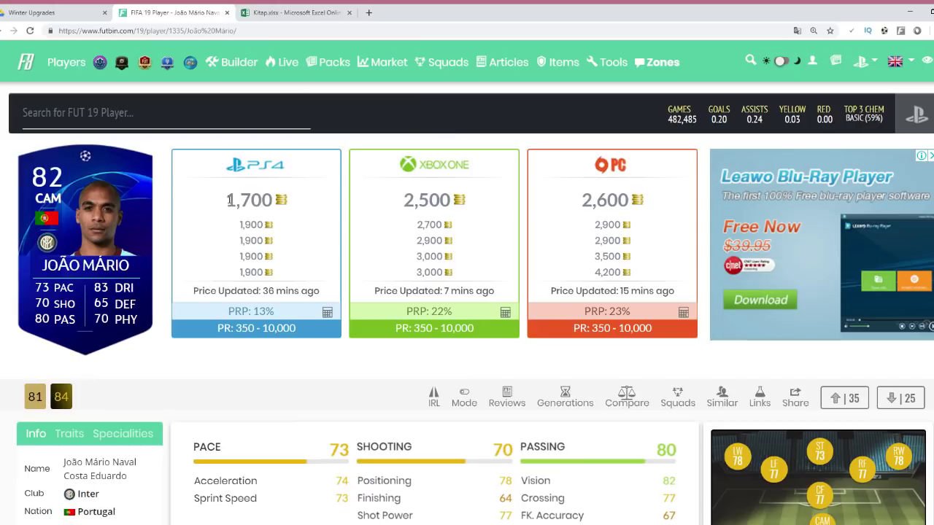
- Switch to the Kitap workbook and review the recorded players from Benjamin Mendy to Eric Bailly
{"action": "left_click", "coordinate": [288, 9]}
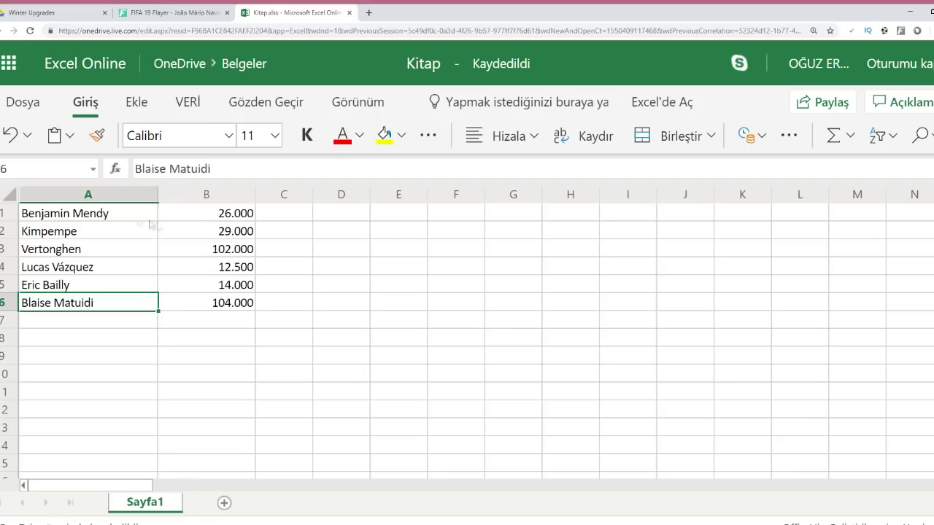
{"action": "key", "text": "ctrl+Up"}
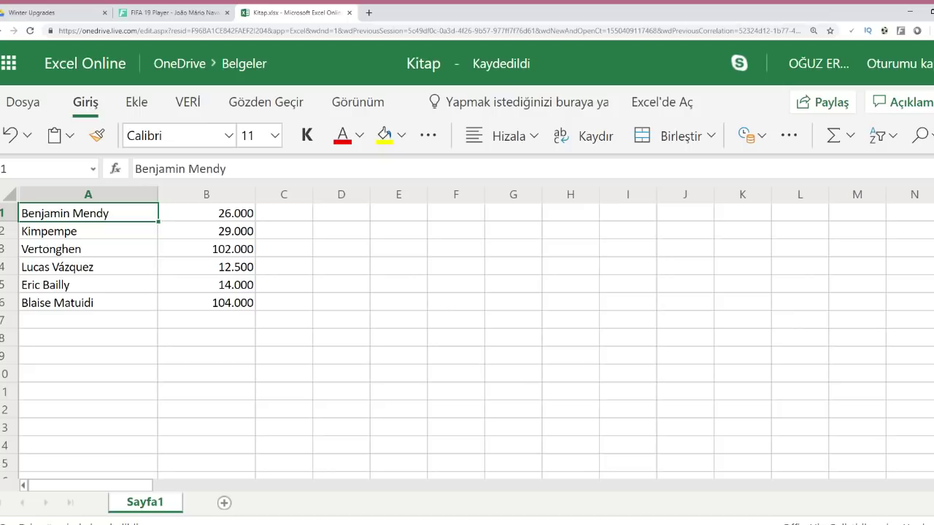
{"action": "left_click", "coordinate": [112, 248]}
{"action": "left_click", "coordinate": [107, 240]}
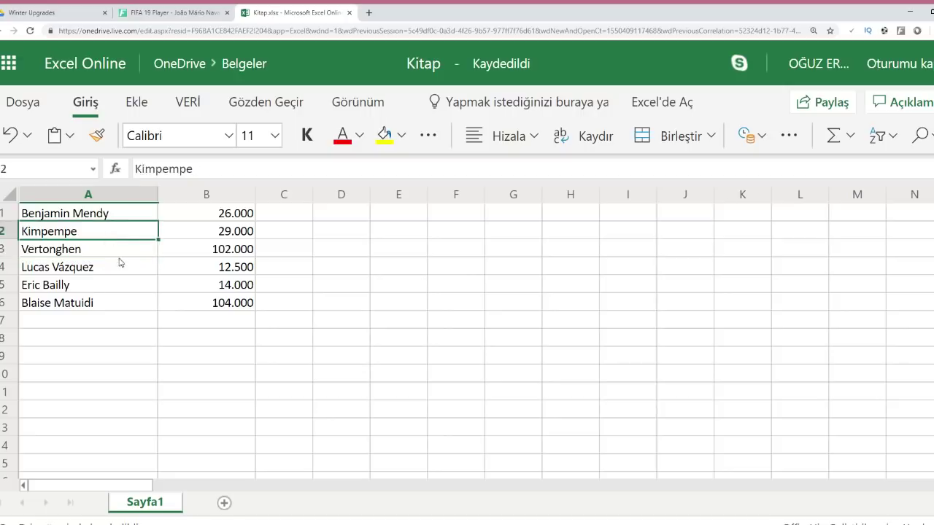
{"action": "left_click", "coordinate": [116, 265]}
{"action": "left_click", "coordinate": [246, 302]}
{"action": "left_click_drag", "start_coordinate": [246, 302], "coordinate": [242, 292]}
{"action": "left_click", "coordinate": [138, 288]}
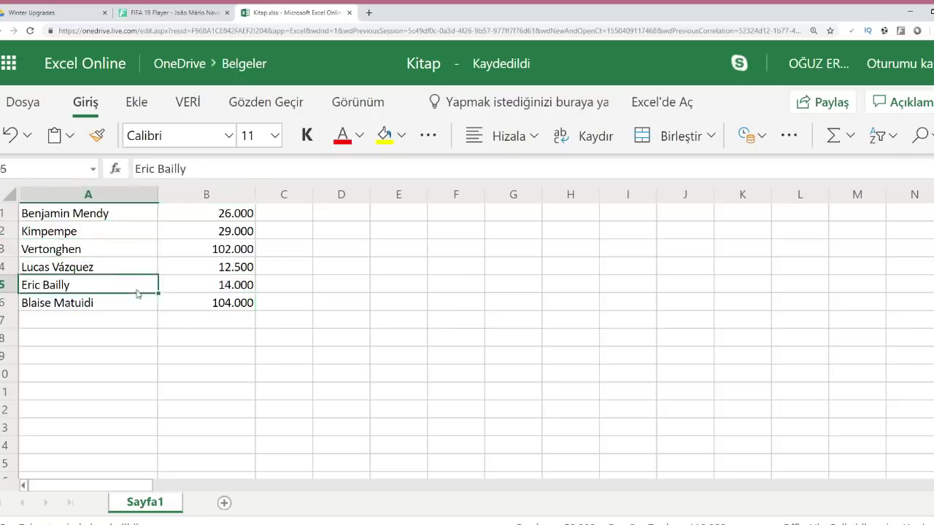
- Check the rows below the list, recheck the entries down to Blaise Matuidi, and review Benjamin Mendy's and Kimpempe's names and prices
{"action": "scroll", "coordinate": [129, 274], "scroll_direction": "down", "scroll_amount": 8}
{"action": "scroll", "coordinate": [73, 350], "scroll_direction": "down", "scroll_amount": 3}
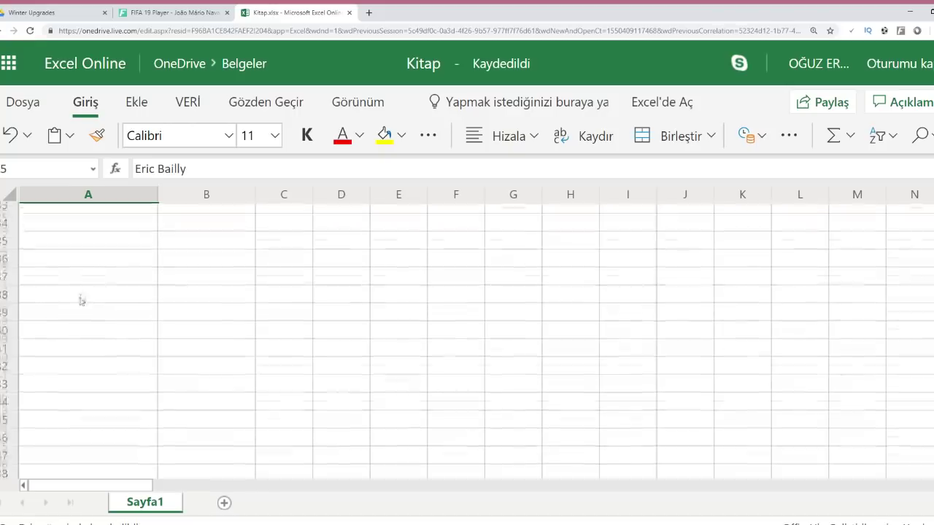
{"action": "left_click", "coordinate": [80, 301]}
{"action": "scroll", "coordinate": [131, 291], "scroll_direction": "up", "scroll_amount": 13}
{"action": "left_click", "coordinate": [132, 264]}
{"action": "left_click", "coordinate": [136, 286]}
{"action": "left_click", "coordinate": [134, 305]}
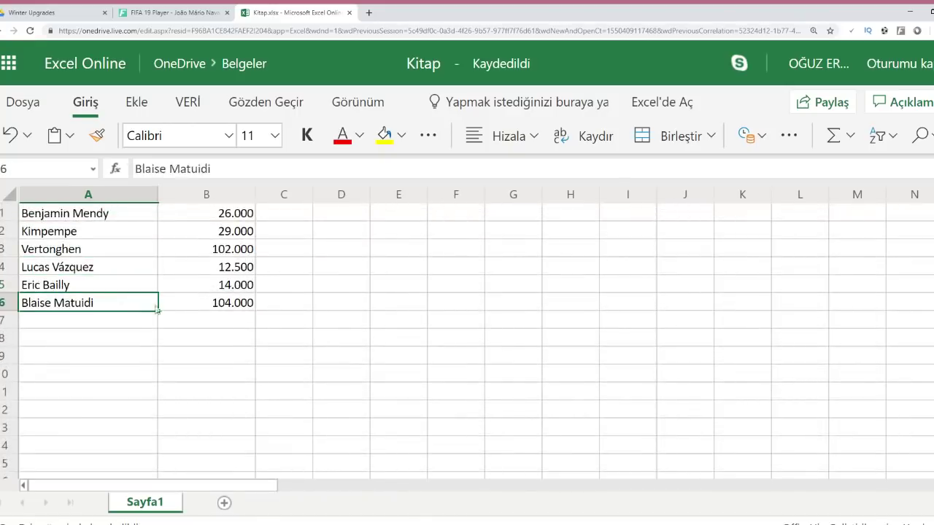
{"action": "left_click", "coordinate": [179, 302]}
{"action": "left_click", "coordinate": [208, 218]}
{"action": "left_click", "coordinate": [88, 211]}
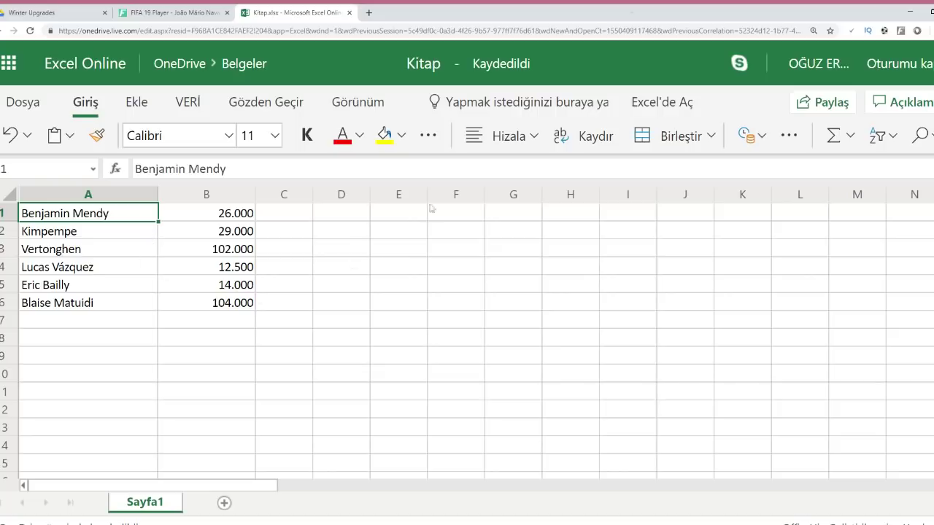
{"action": "left_click", "coordinate": [237, 232]}
{"action": "left_click", "coordinate": [235, 214]}
{"action": "left_click", "coordinate": [121, 214]}
{"action": "left_click", "coordinate": [129, 240]}
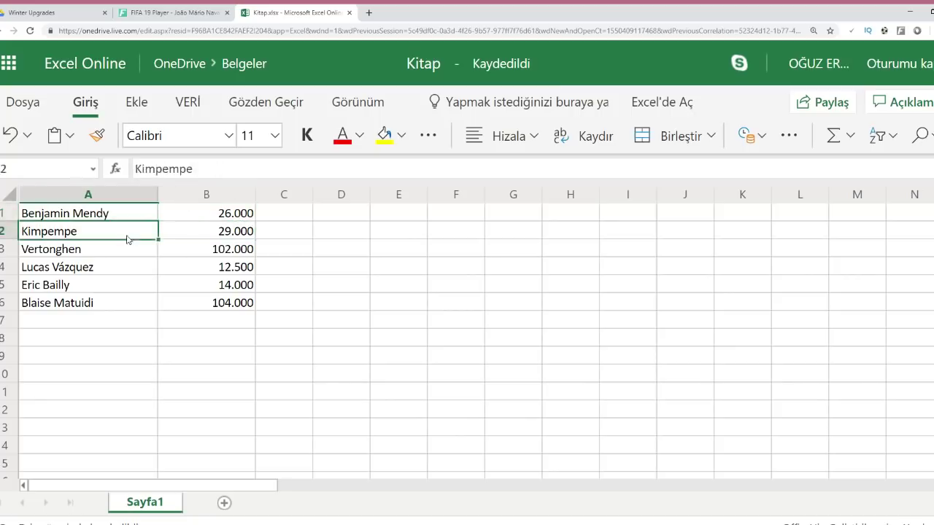
{"action": "left_click_drag", "start_coordinate": [157, 240], "coordinate": [166, 239]}
{"action": "left_click", "coordinate": [196, 253]}
{"action": "left_click", "coordinate": [226, 234]}
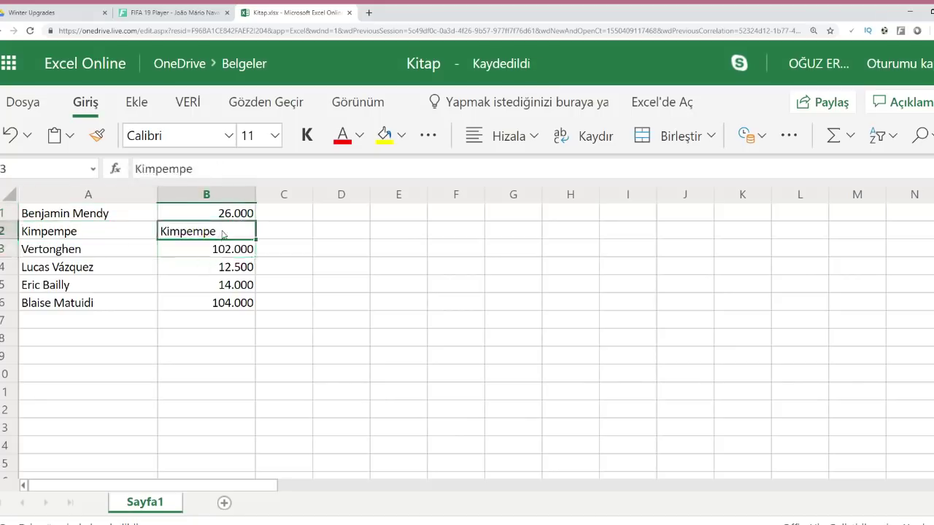
{"action": "key", "text": "ctrl+z"}
{"action": "left_click", "coordinate": [318, 251]}
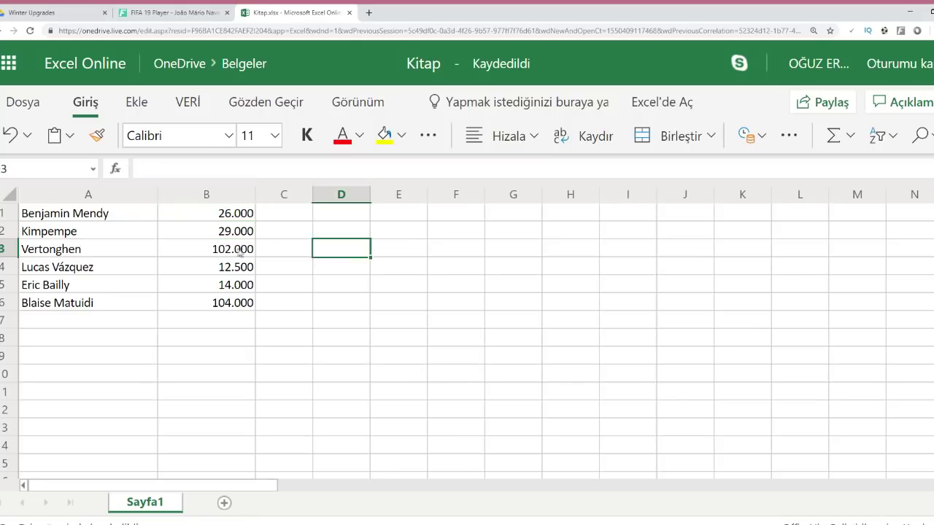